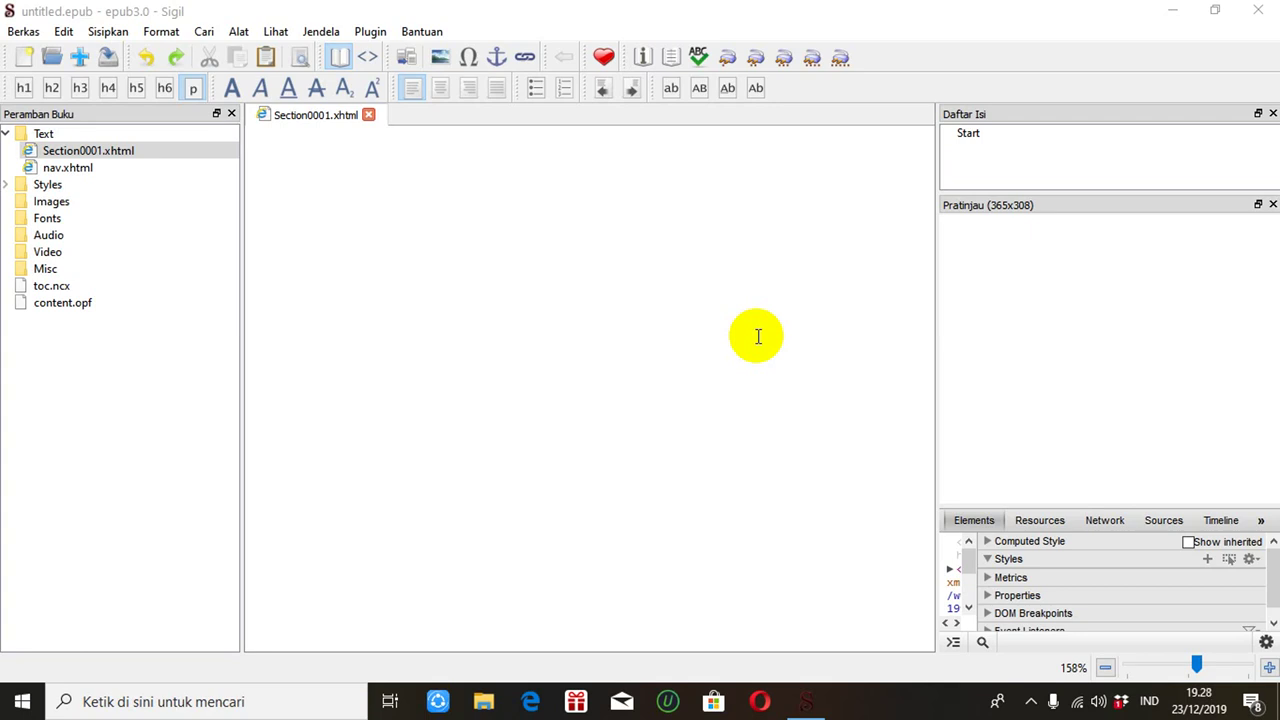
Enter the title PENDAHULUAN in Section0001.xhtml and format it as a level 1 heading
click(323, 157)
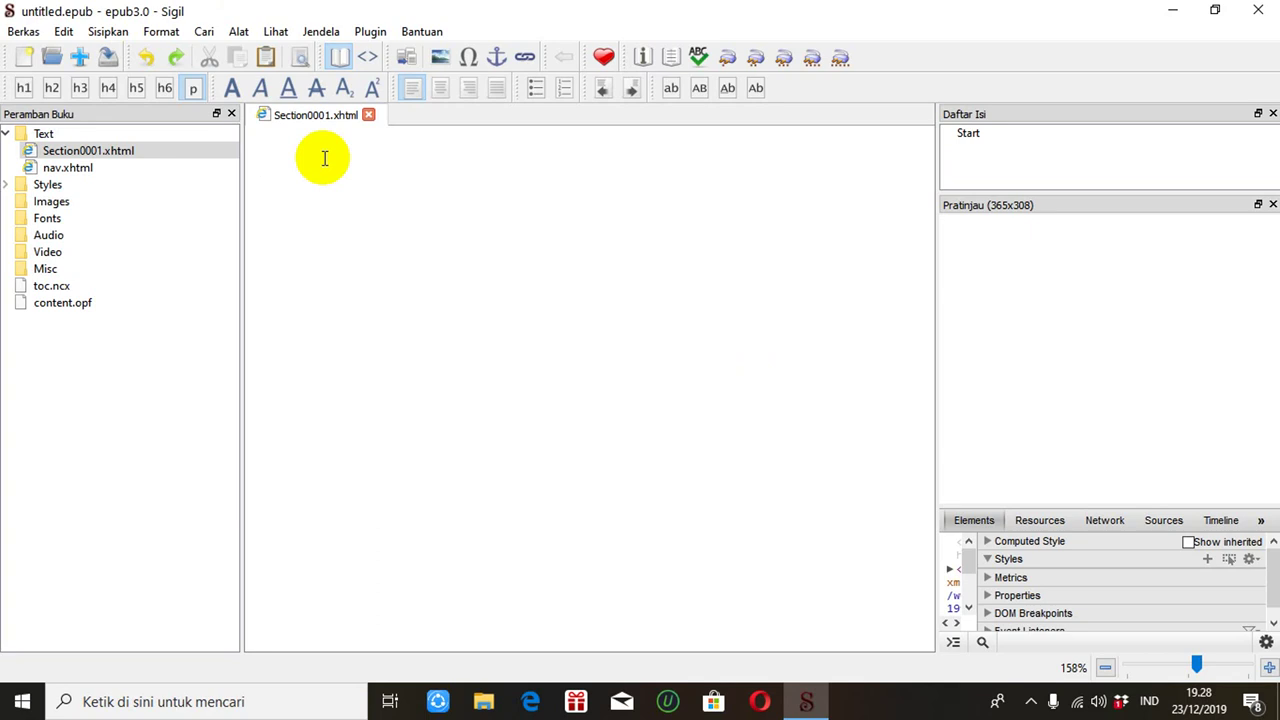
text(p)
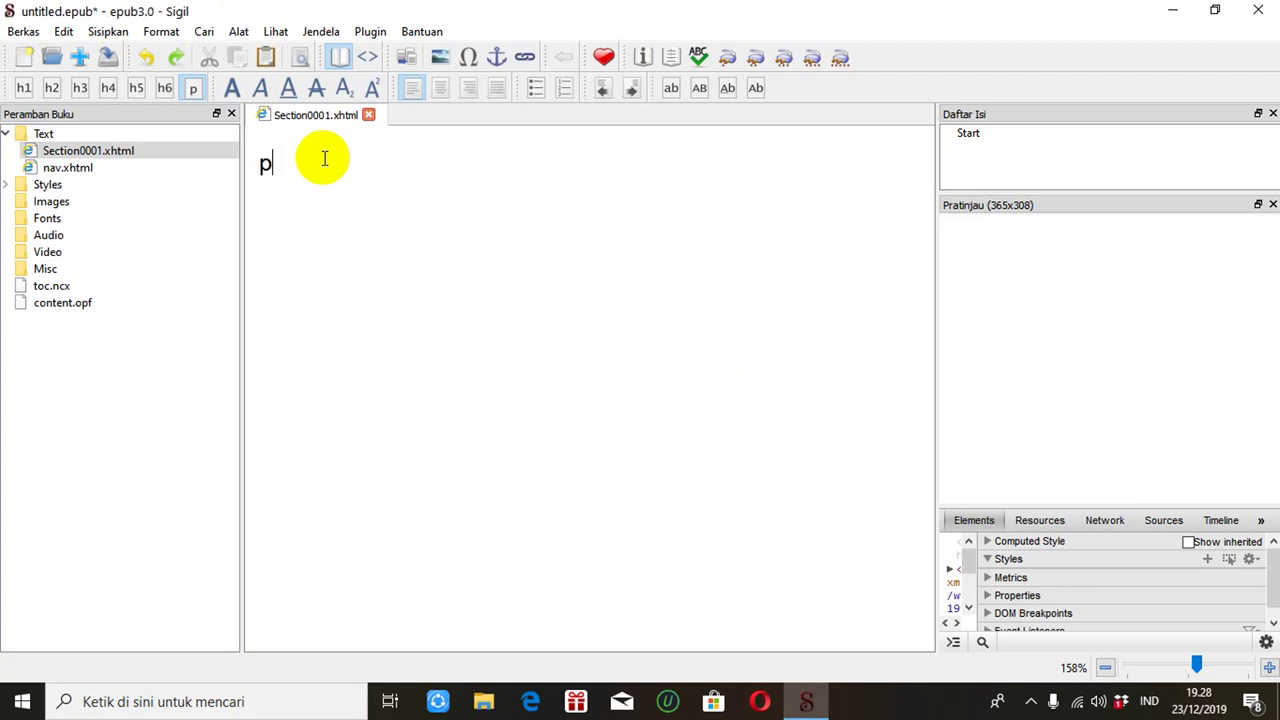
key(BackSpace)
text(PENDA)
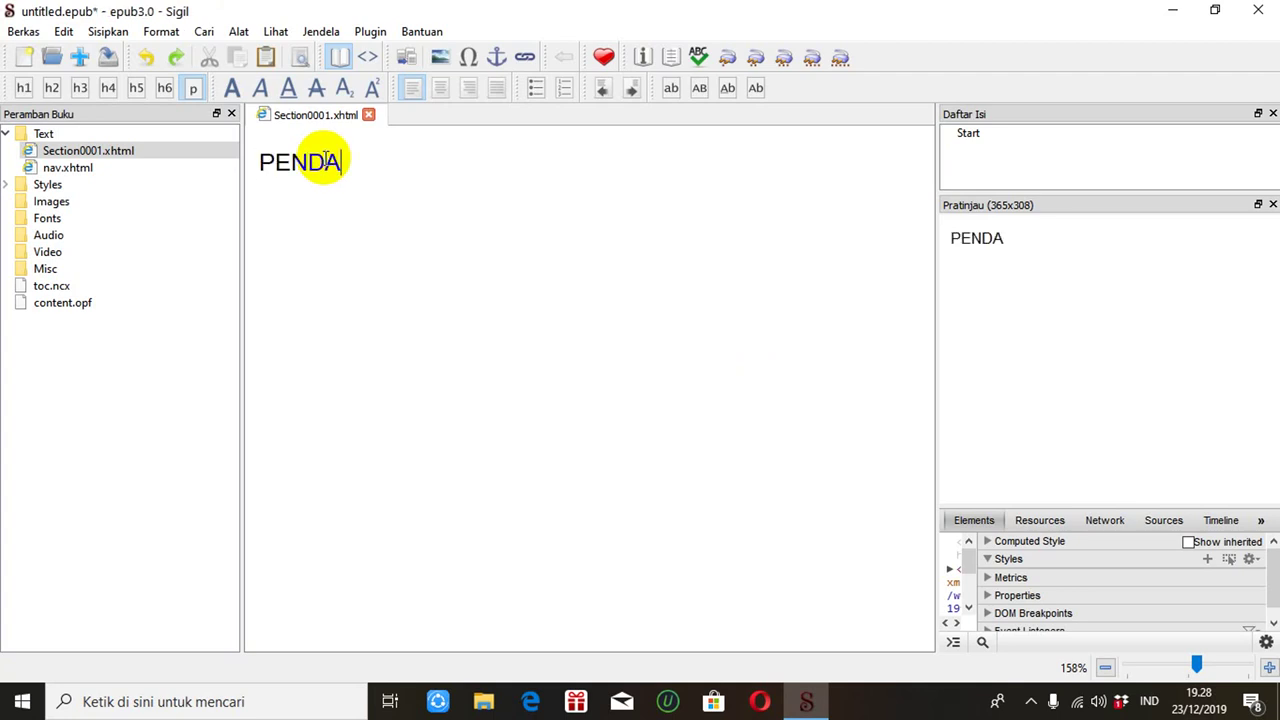
text(HULUAN)
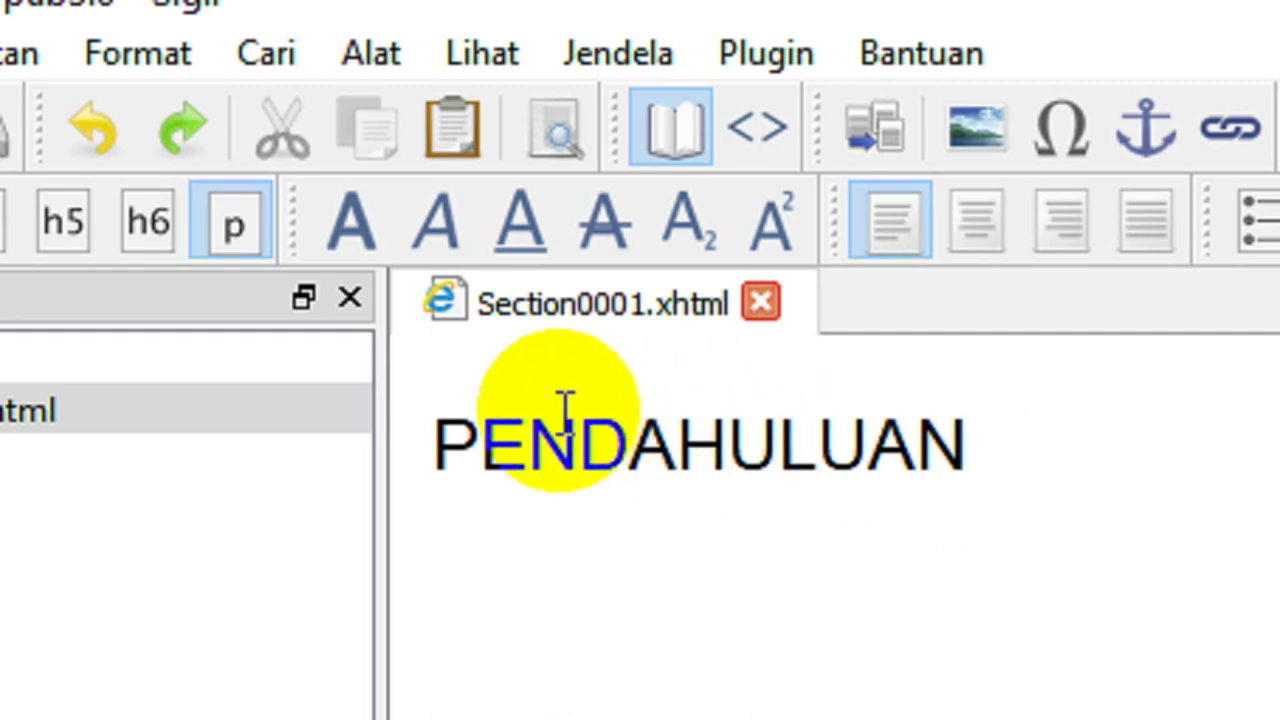
click(436, 440)
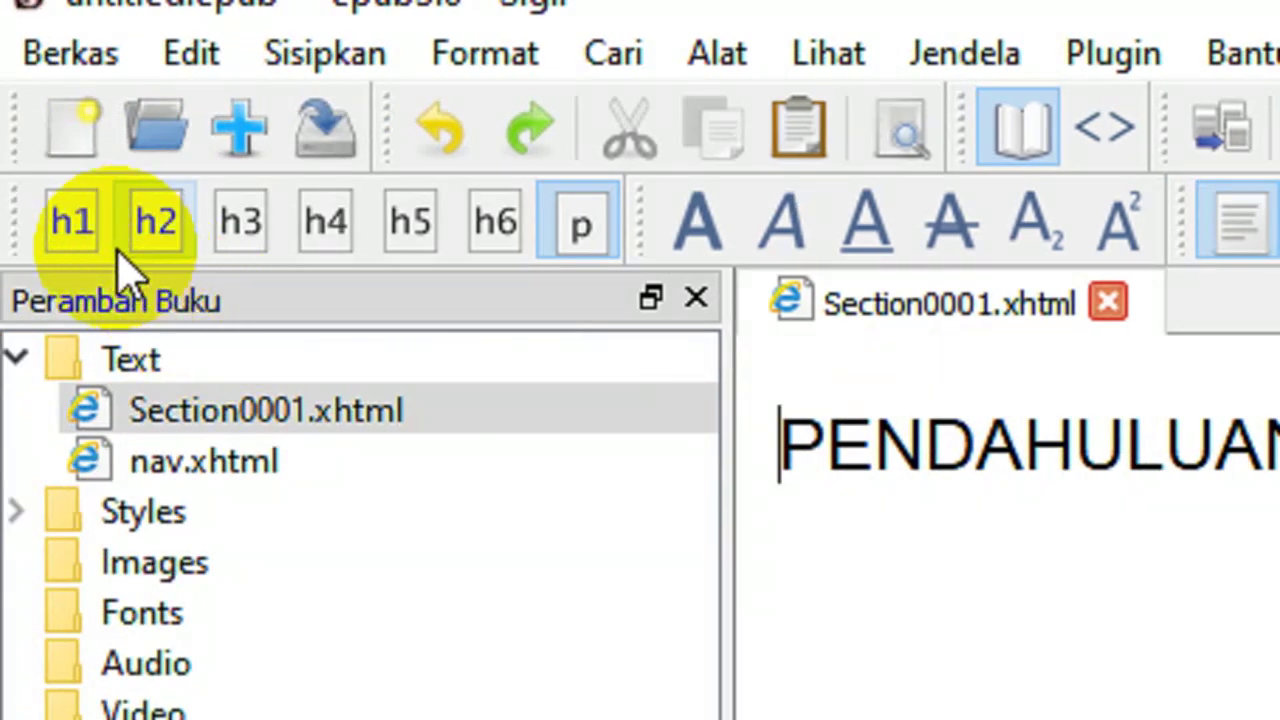
click(87, 237)
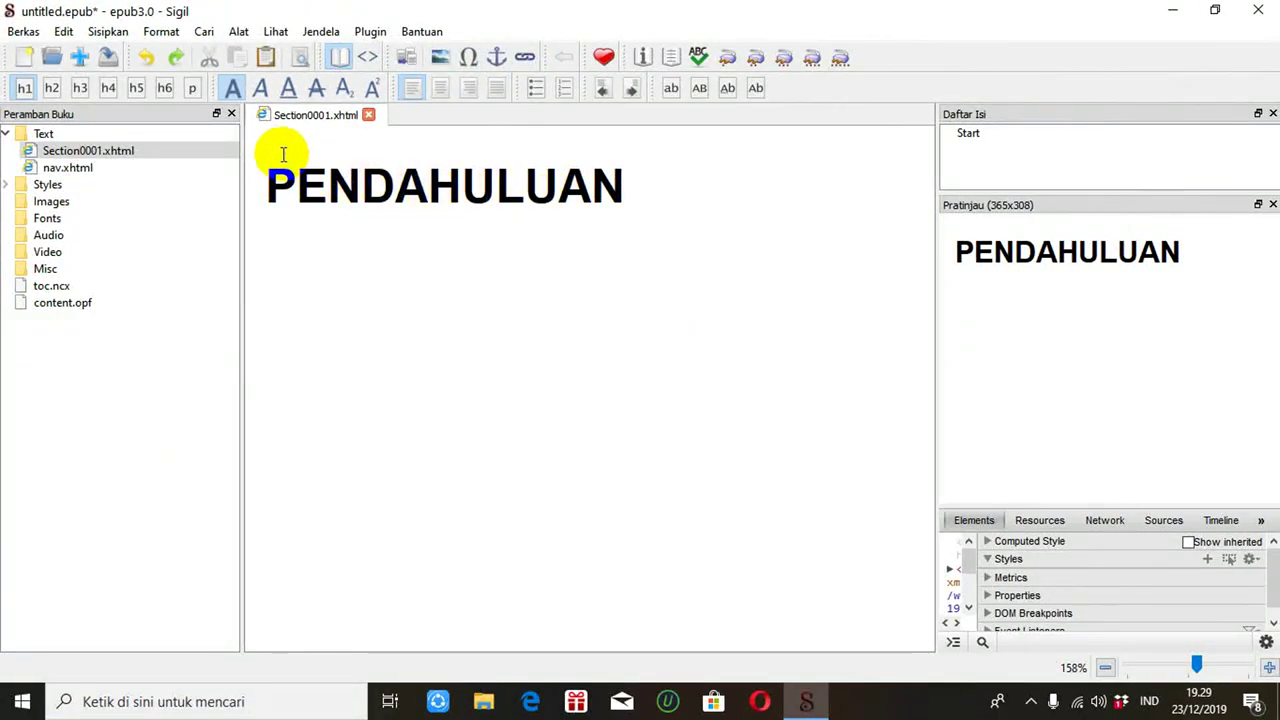
Add the text KAJIAN PUSTAKA as a new paragraph below the PENDAHULUAN heading
click(272, 170)
click(650, 183)
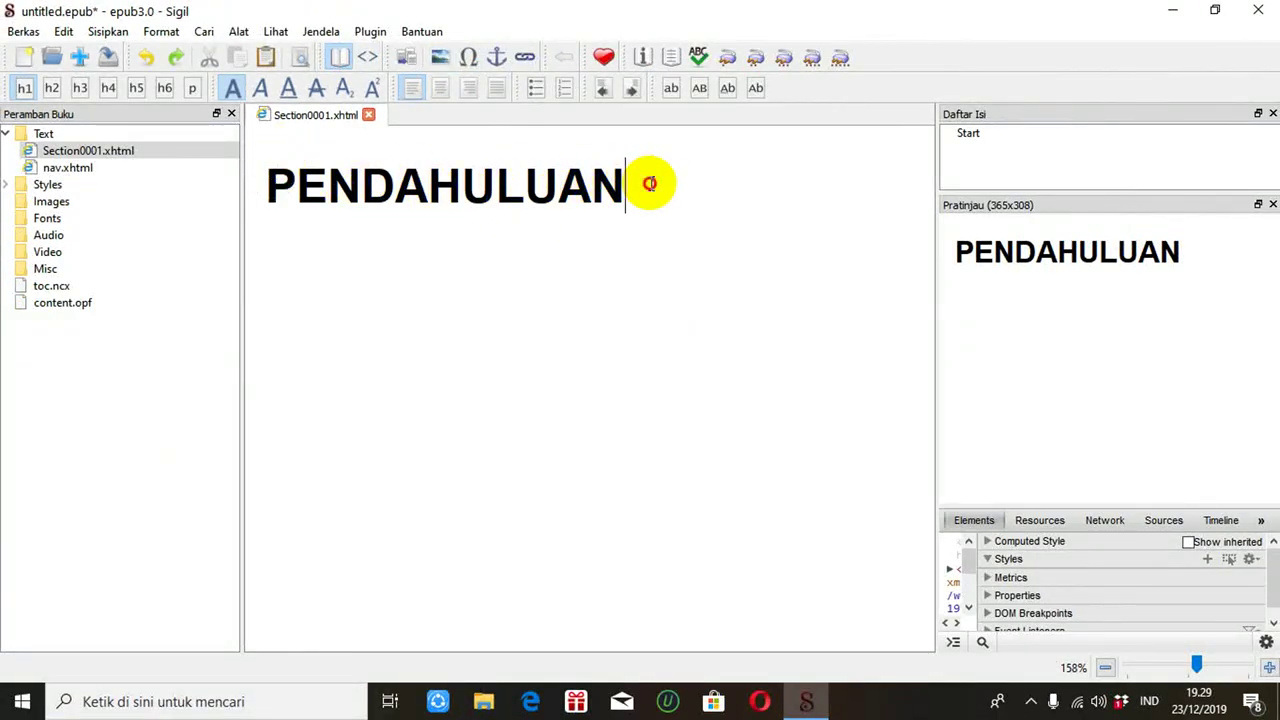
key(Return)
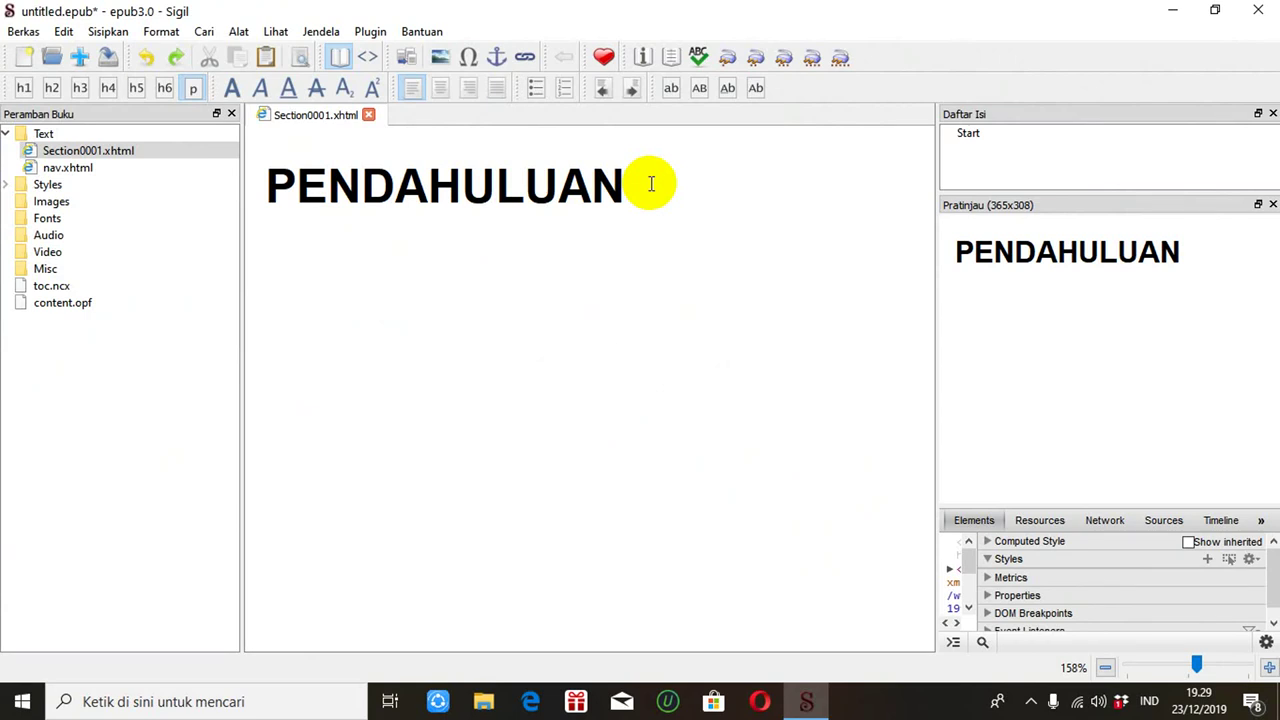
key(Up)
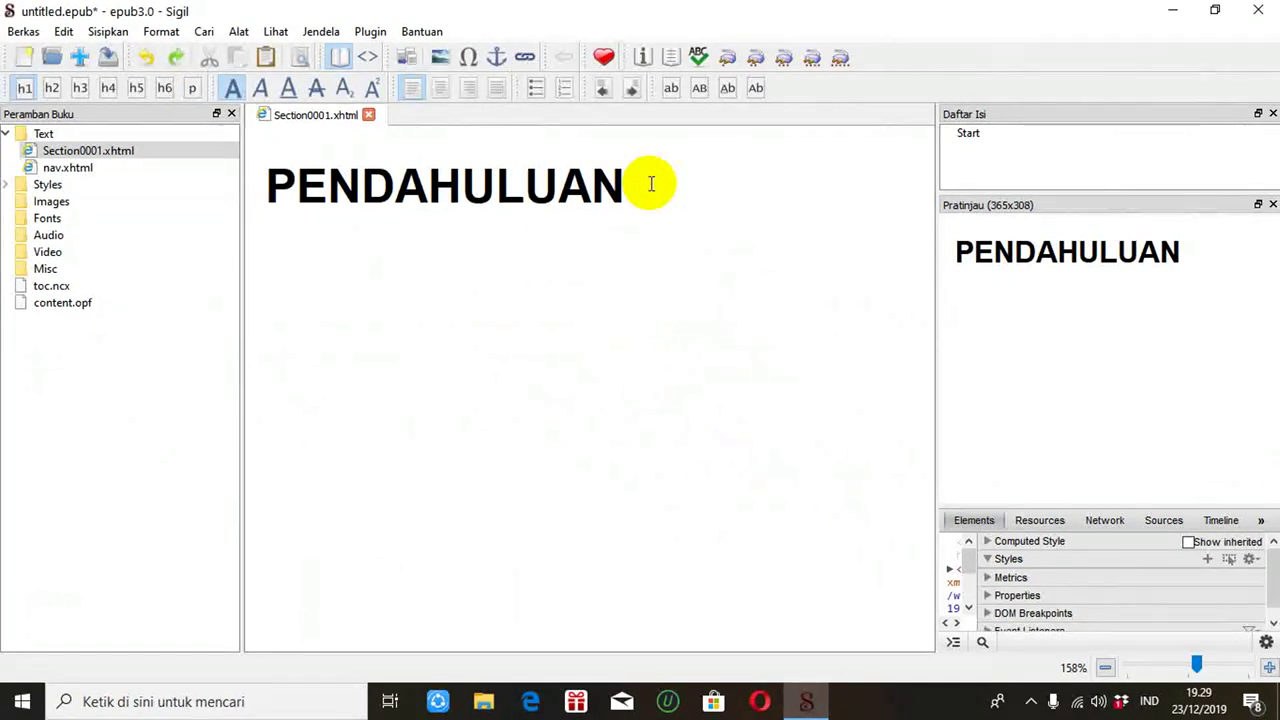
key(Delete)
key(Down)
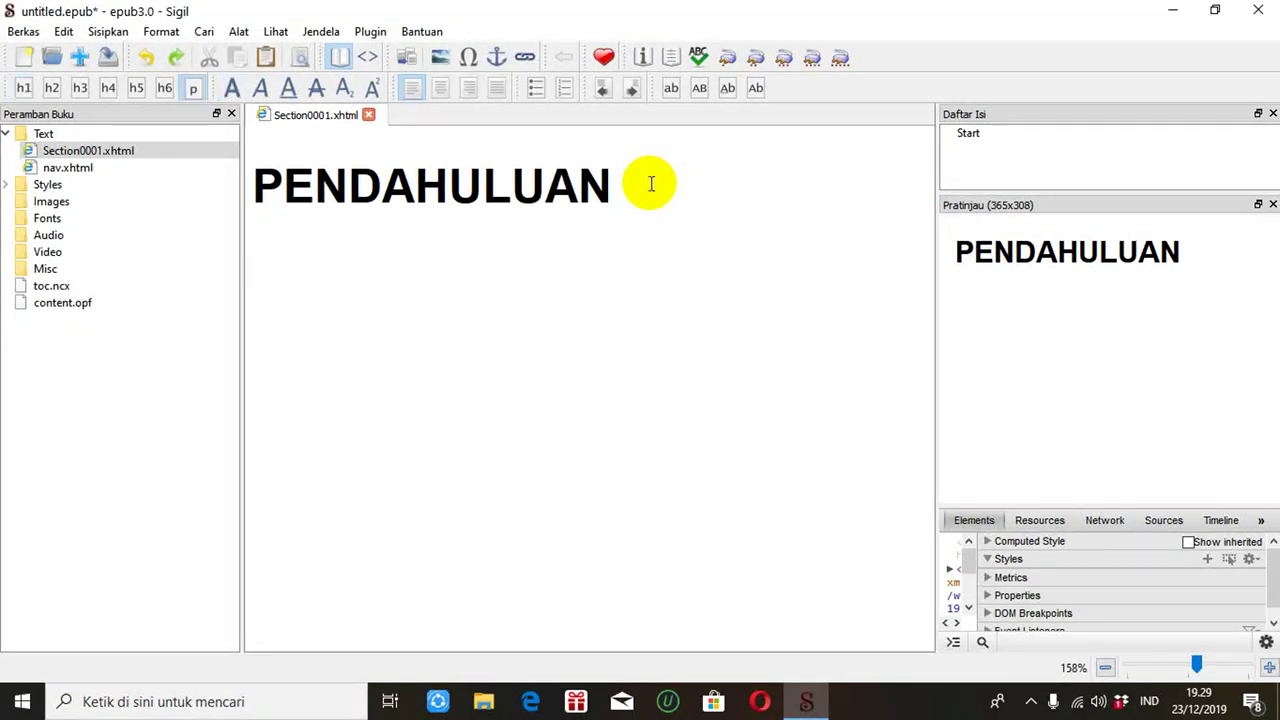
text(kaji)
key(BackSpace)
key(BackSpace)
key(BackSpace)
key(BackSpace)
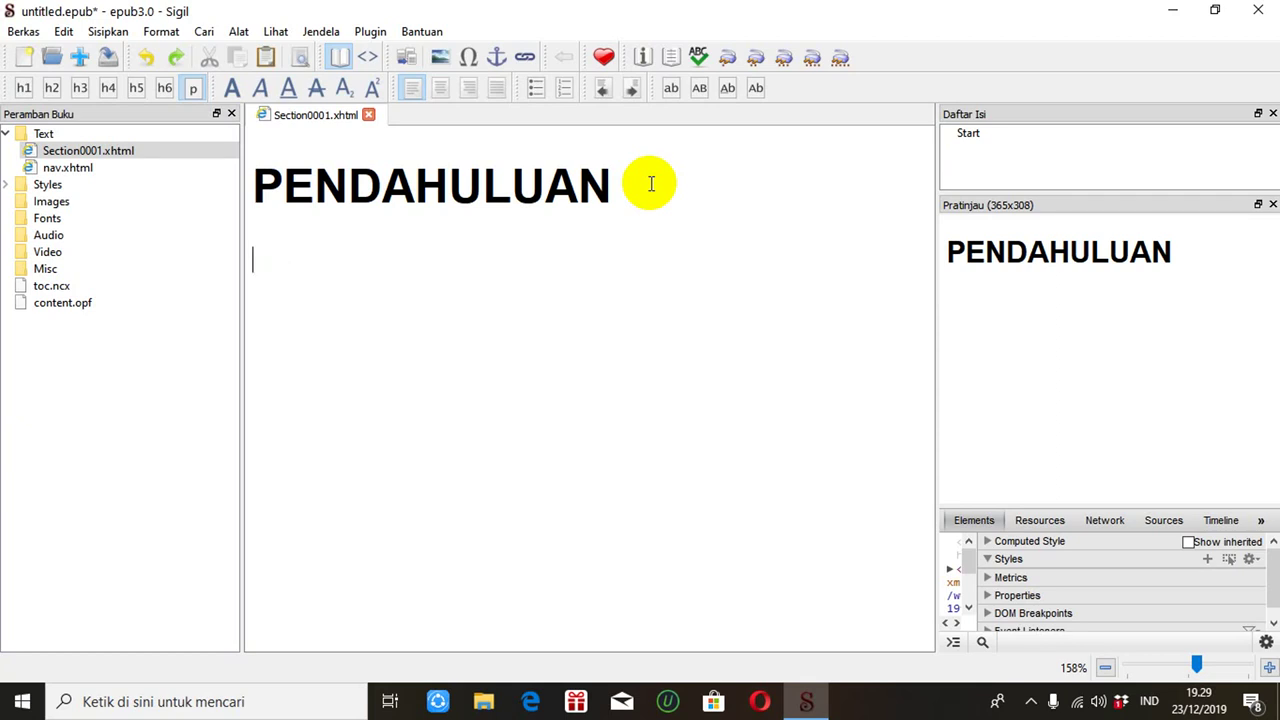
key(BackSpace)
key(Return)
text(KAJIAN PUSTAKA)
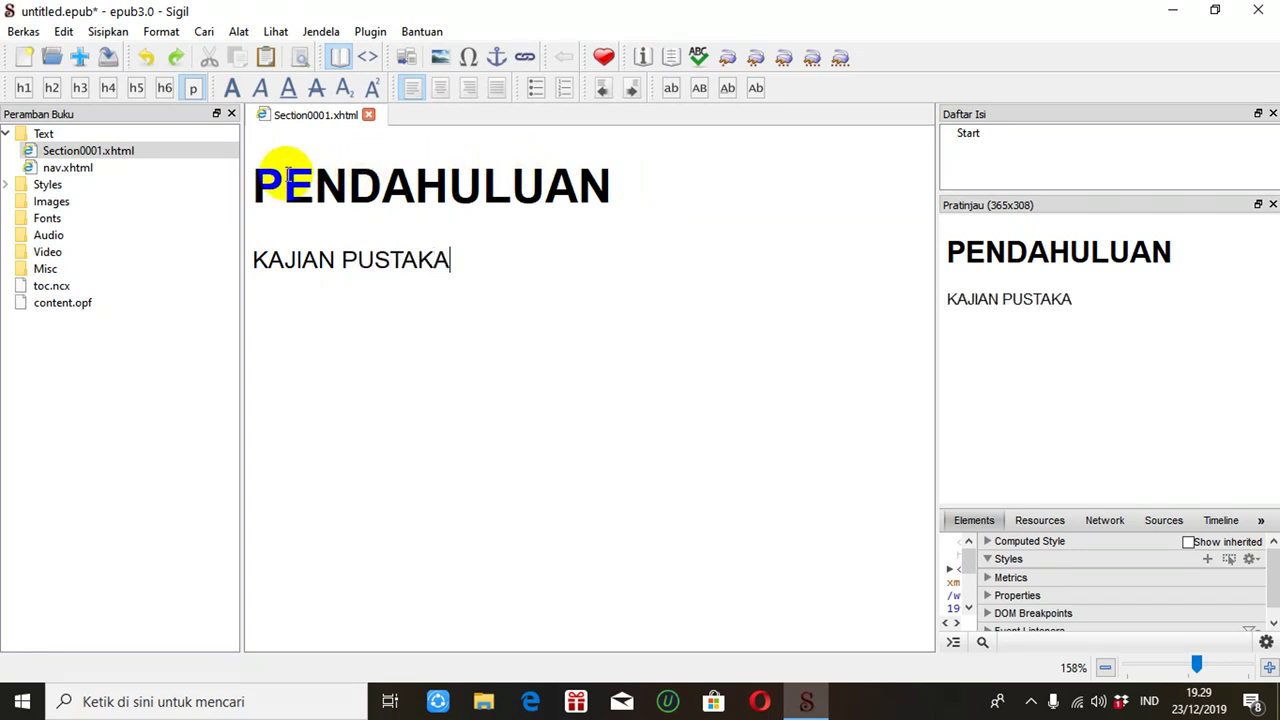
Format the KAJIAN PUSTAKA paragraph as a level 1 heading
click(243, 221)
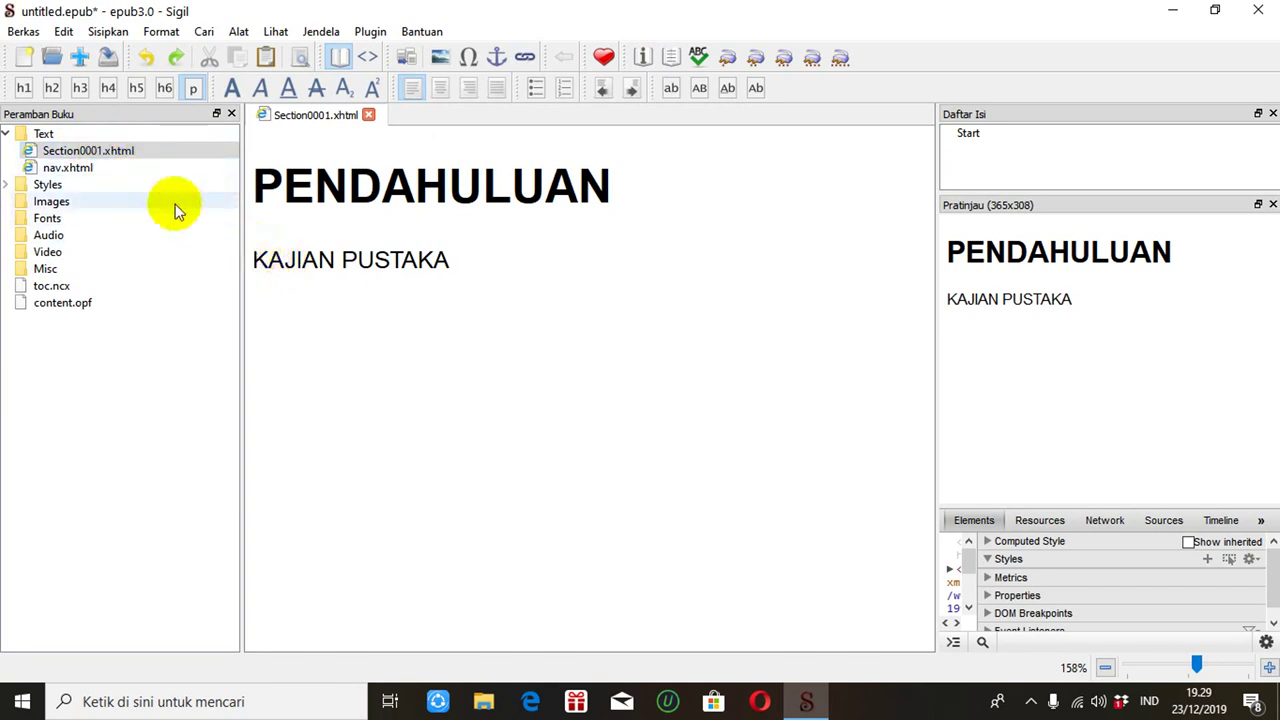
click(282, 260)
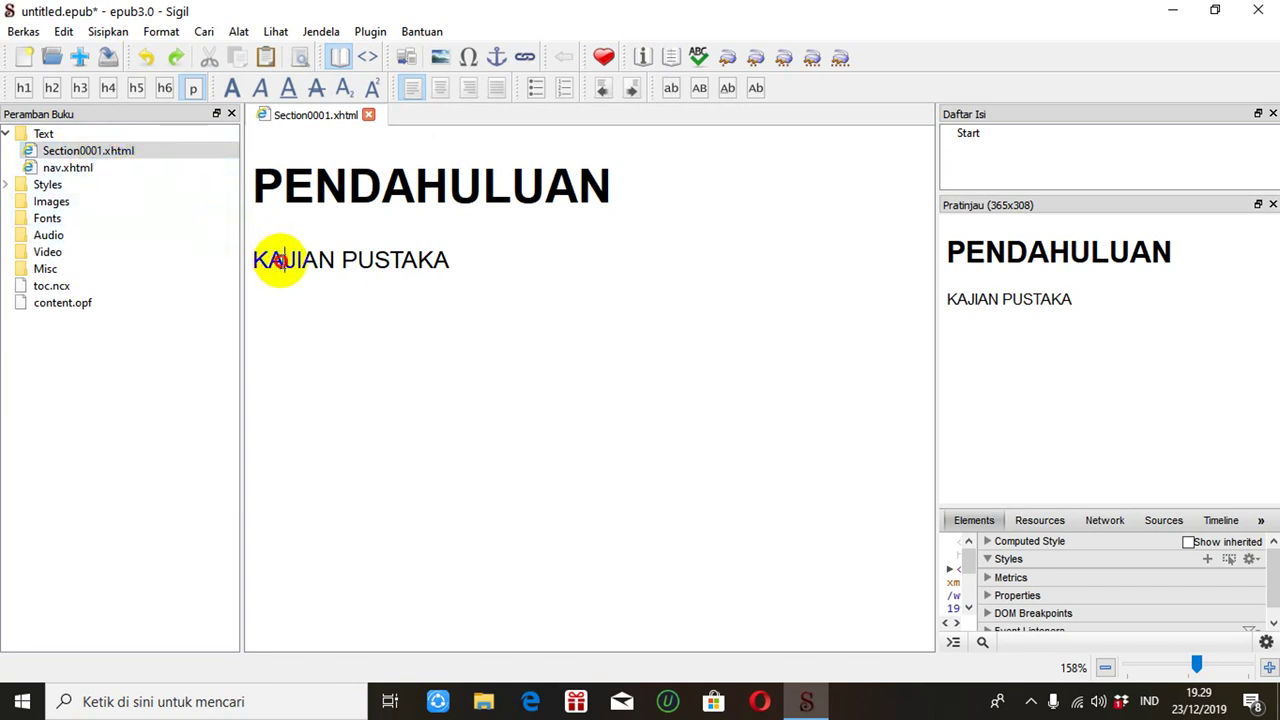
click(25, 90)
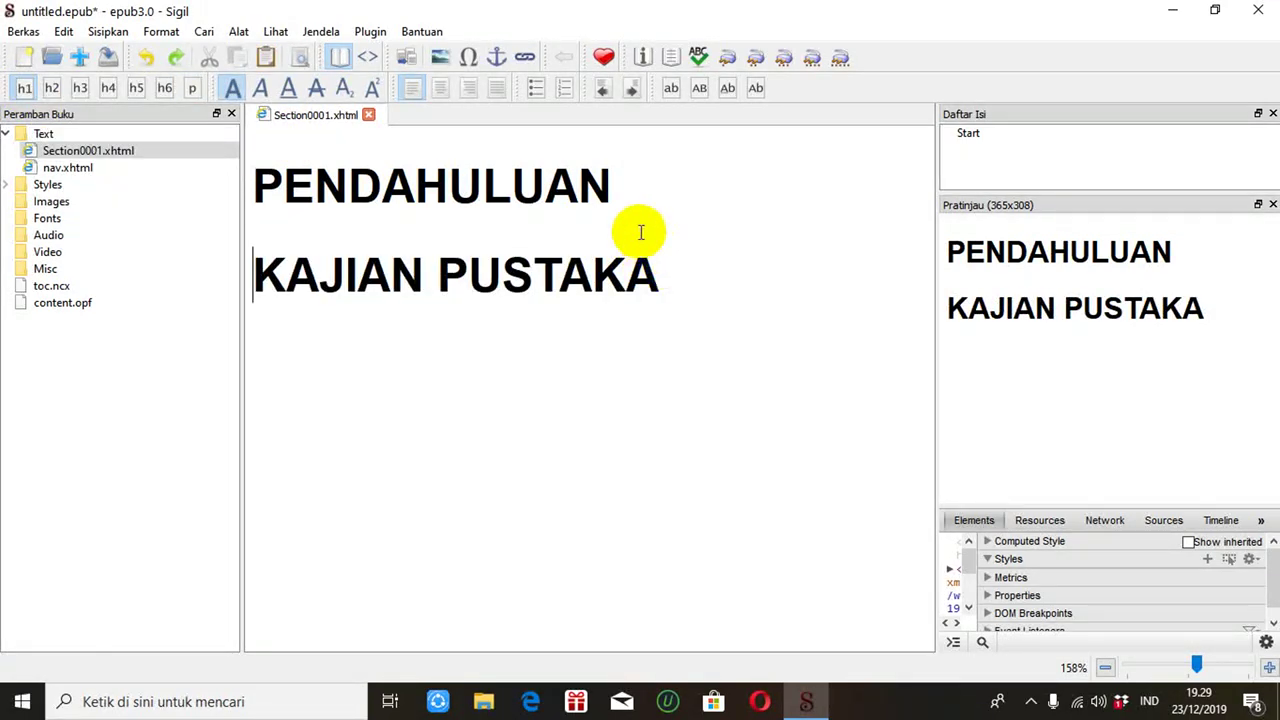
Insert the lines "A. Latar Belakang" and "B. Rumusan Masalah" between the PENDAHULUAN and KAJIAN PUSTAKA headings
click(625, 190)
key(Return)
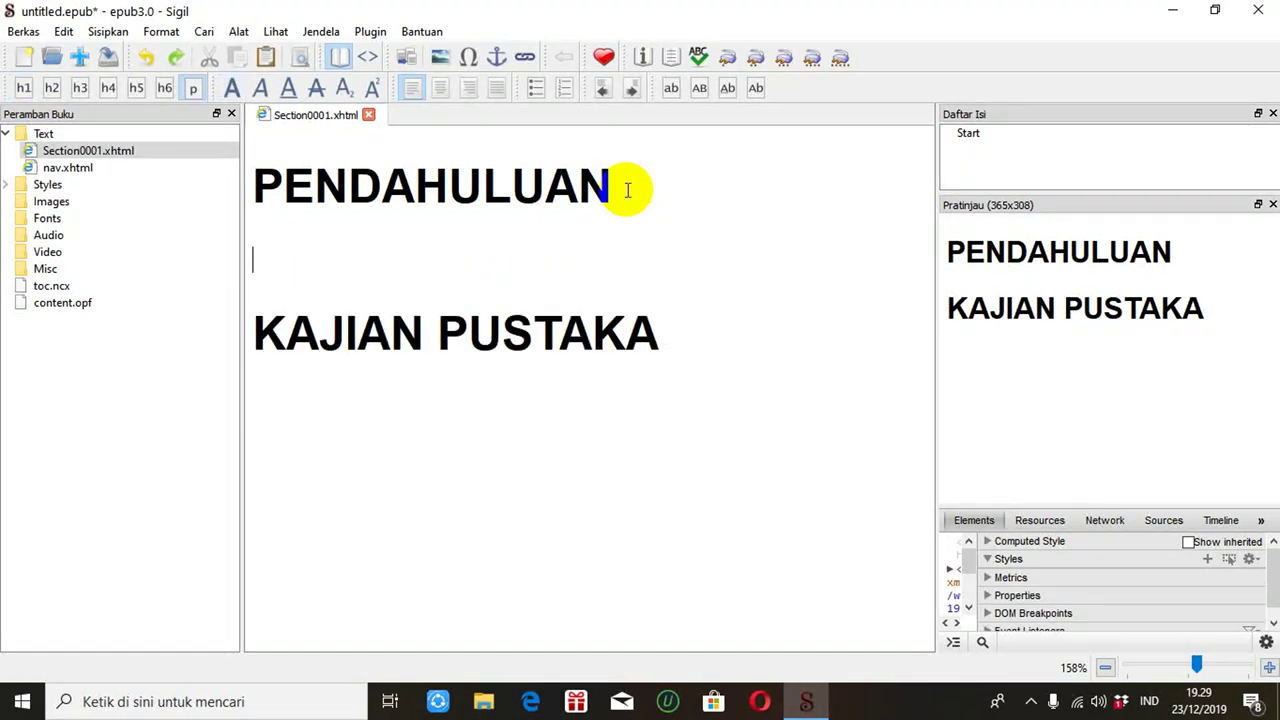
text(A. )
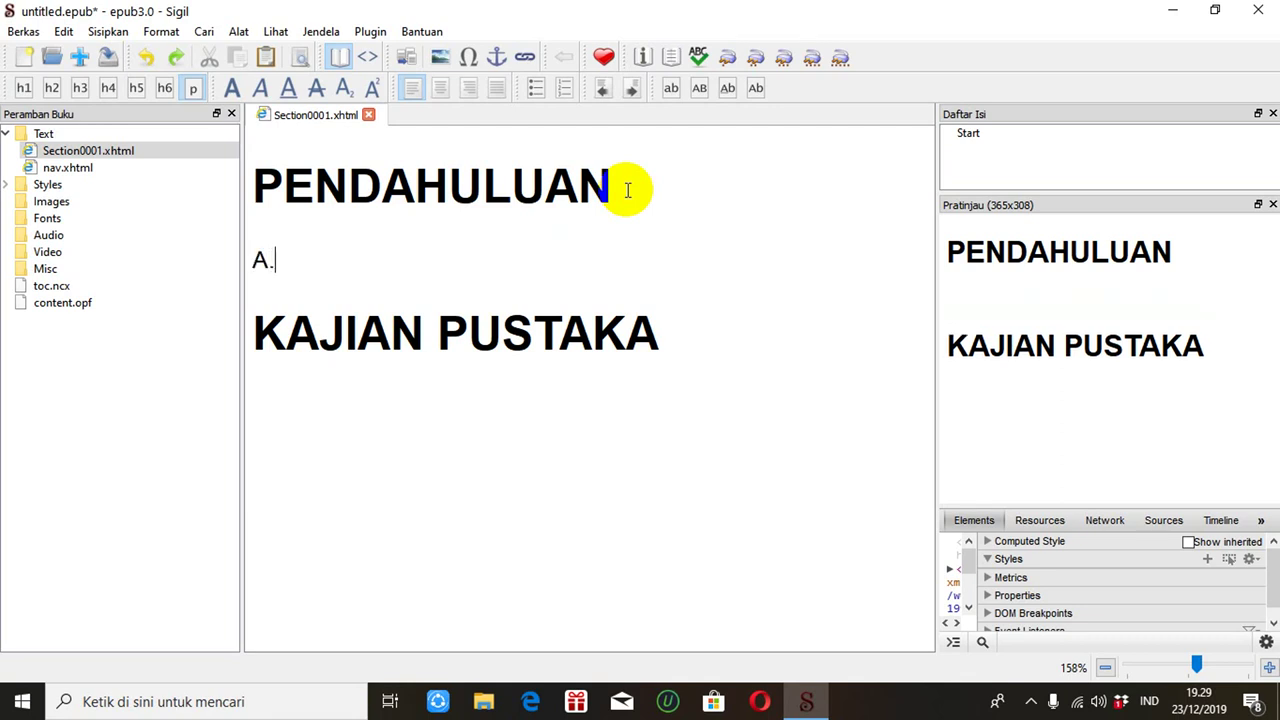
text(Latar Belakang)
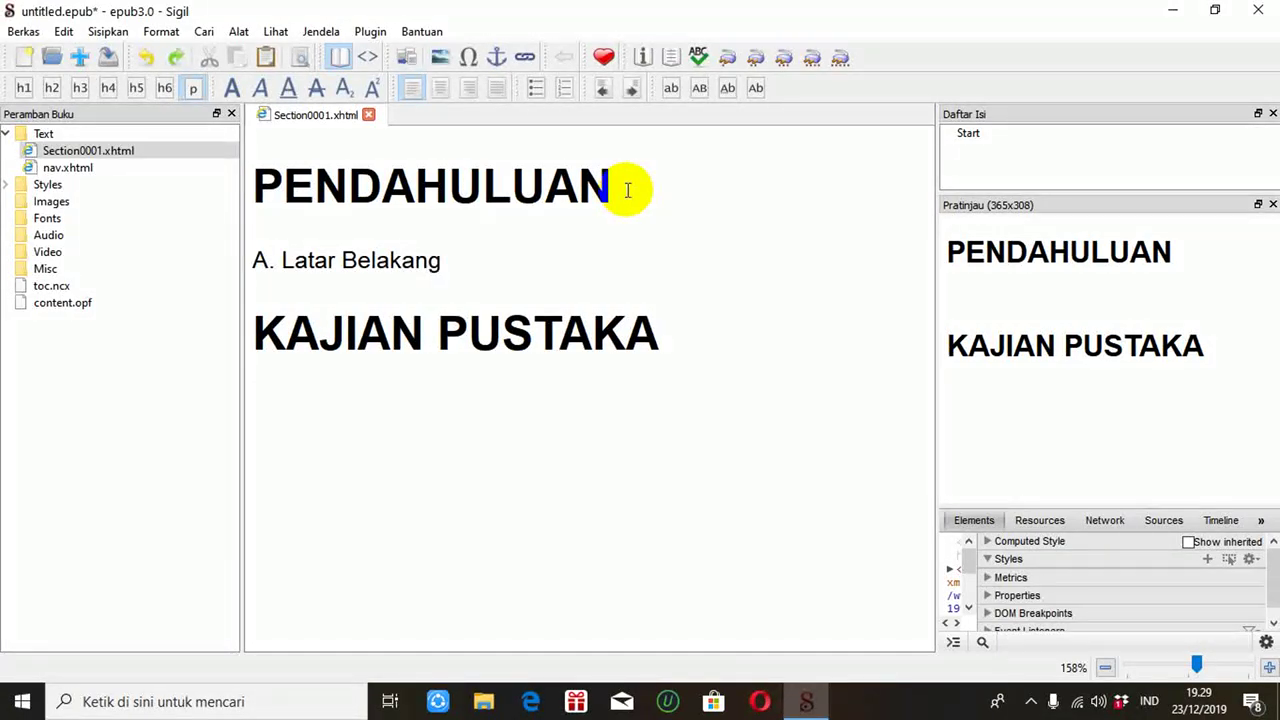
key(Return)
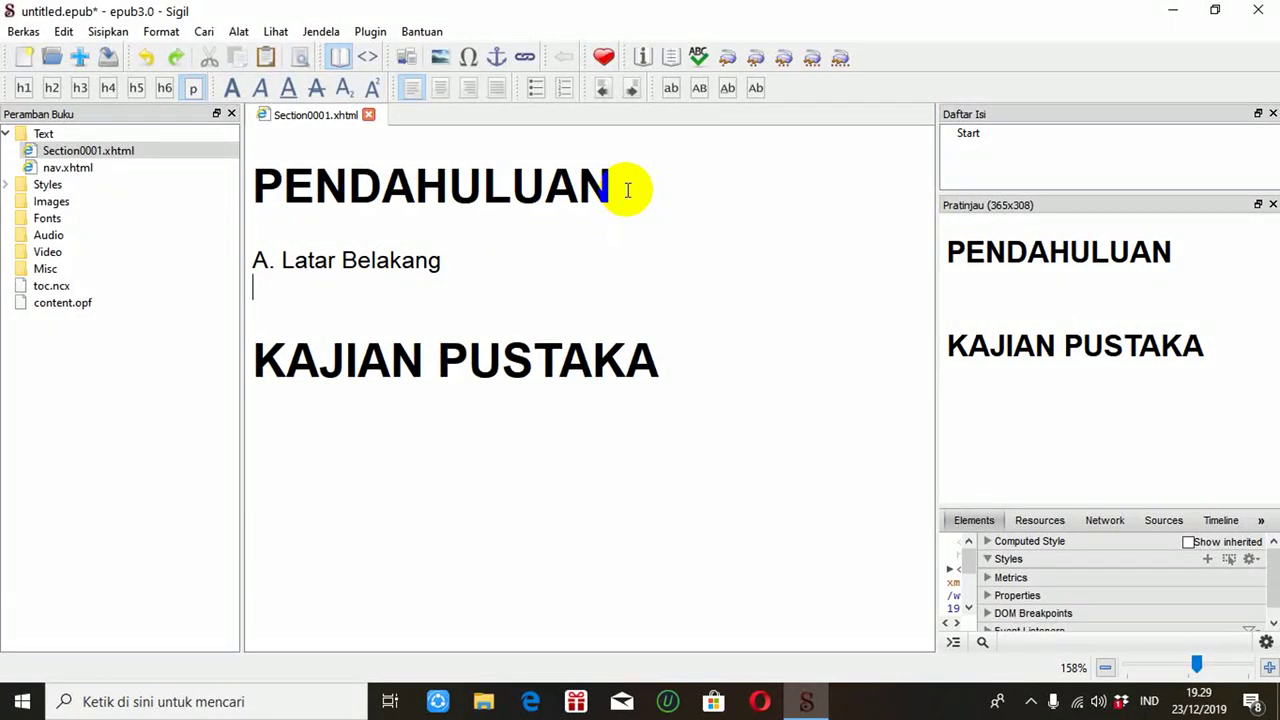
text(B)
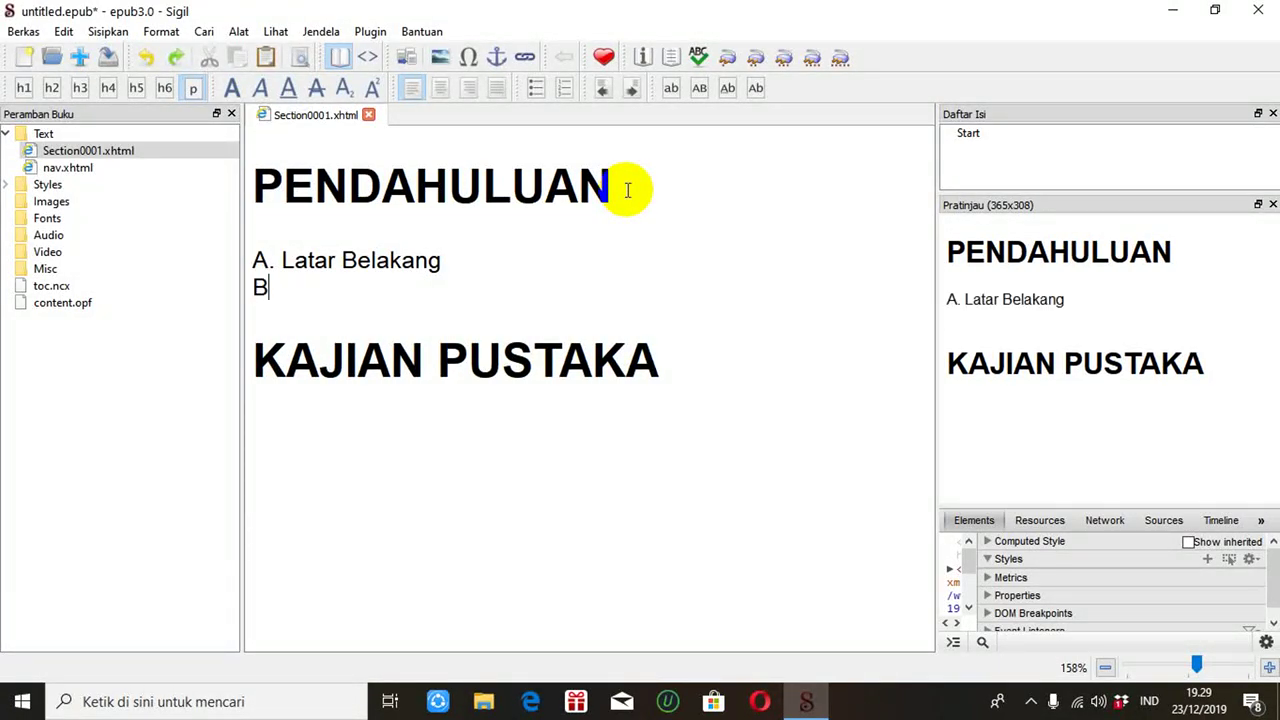
text(. Rumusan Masalah)
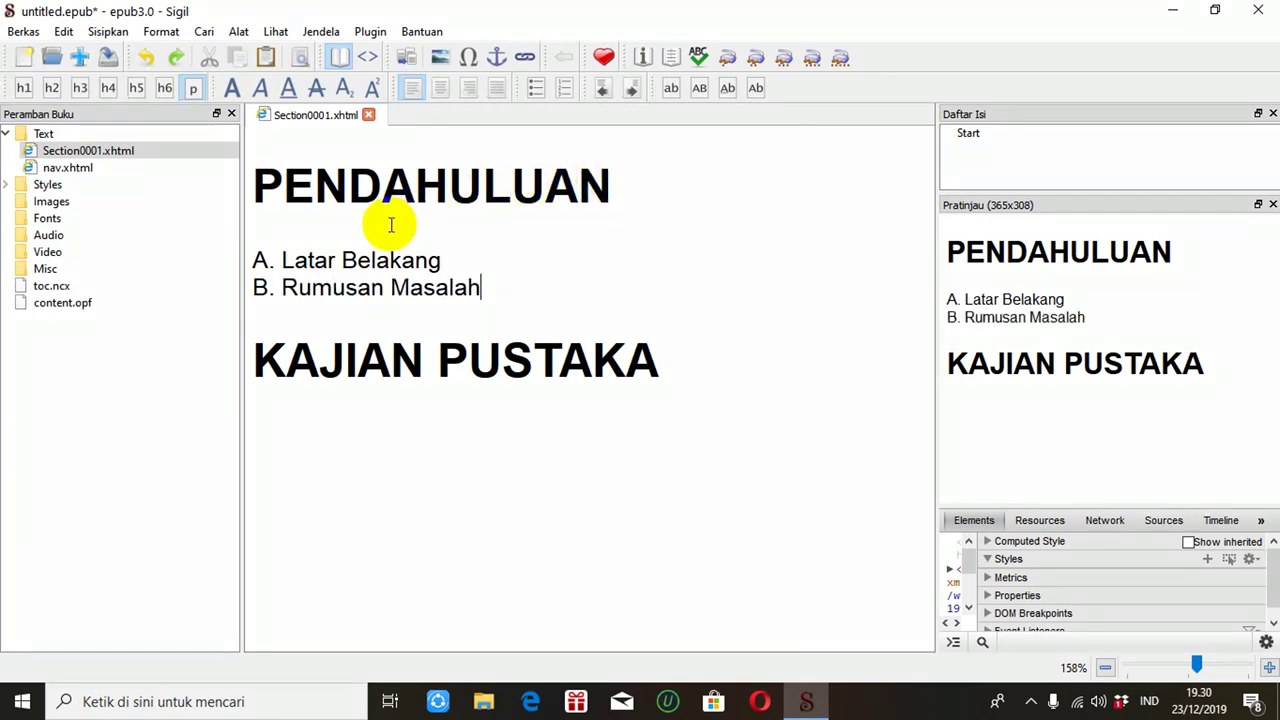
Format "A. Latar Belakang" and "B. Rumusan Masalah" as level 2 headings
click(341, 260)
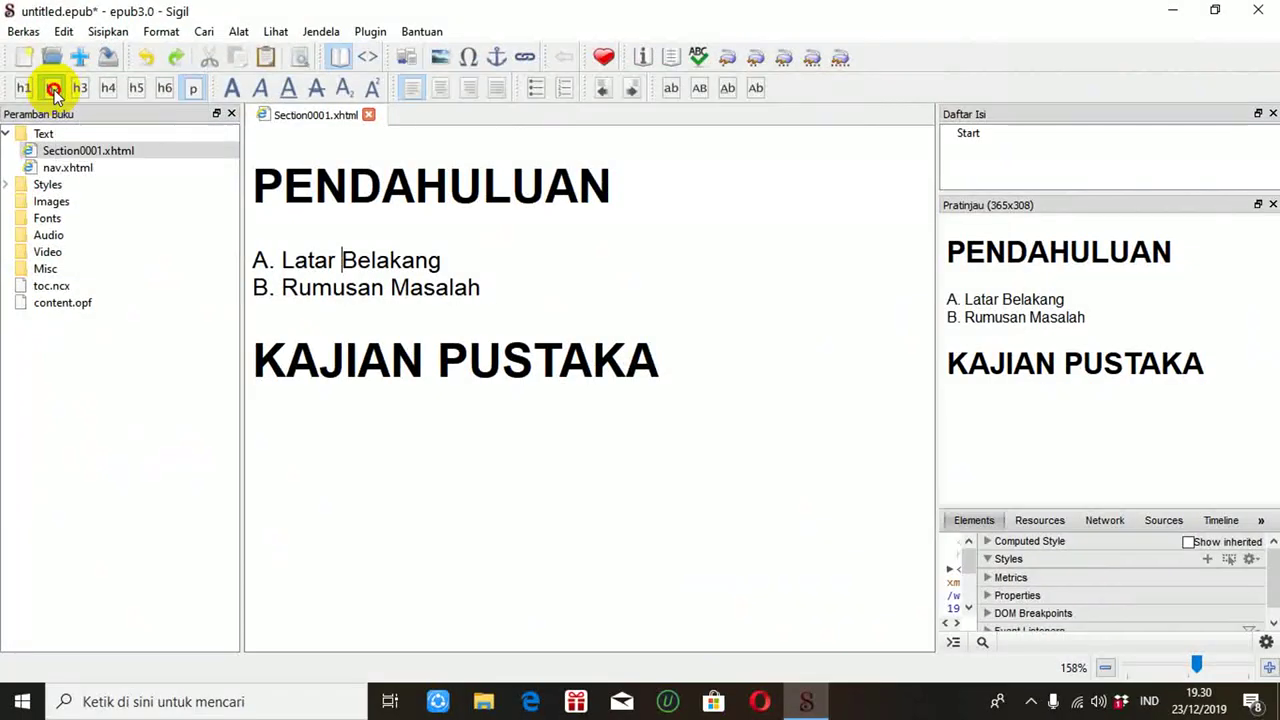
click(155, 263)
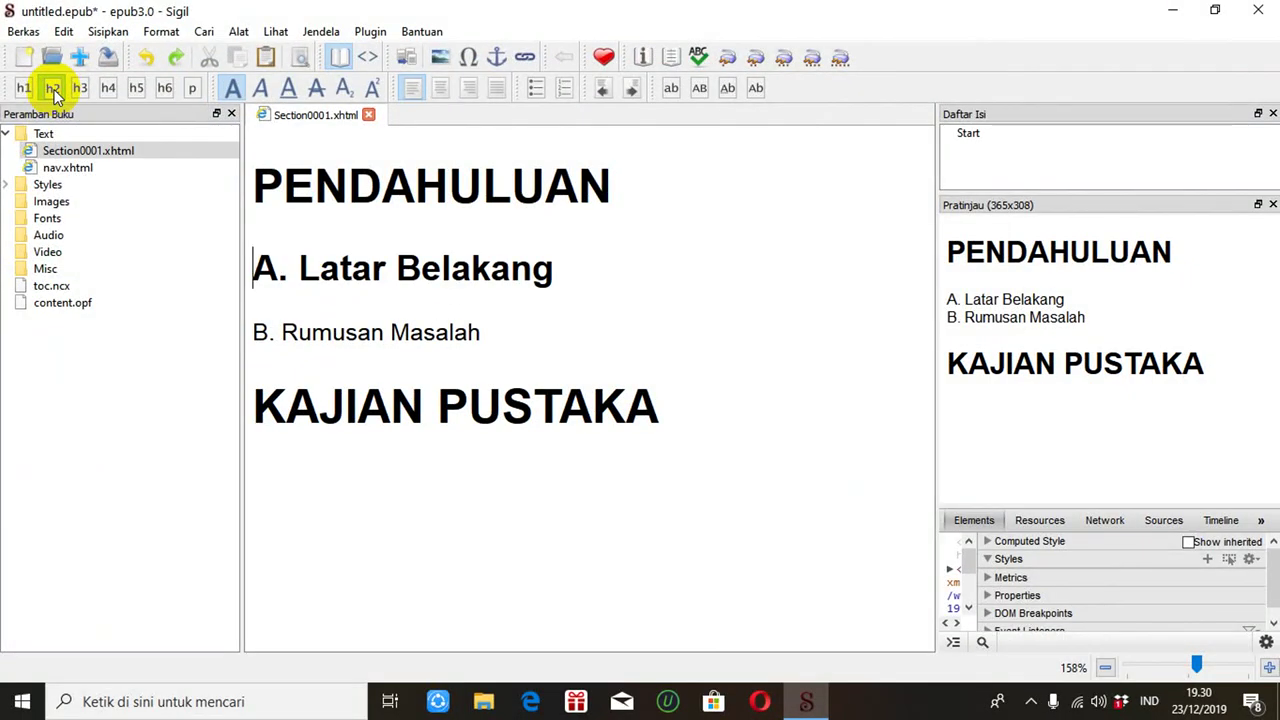
click(310, 332)
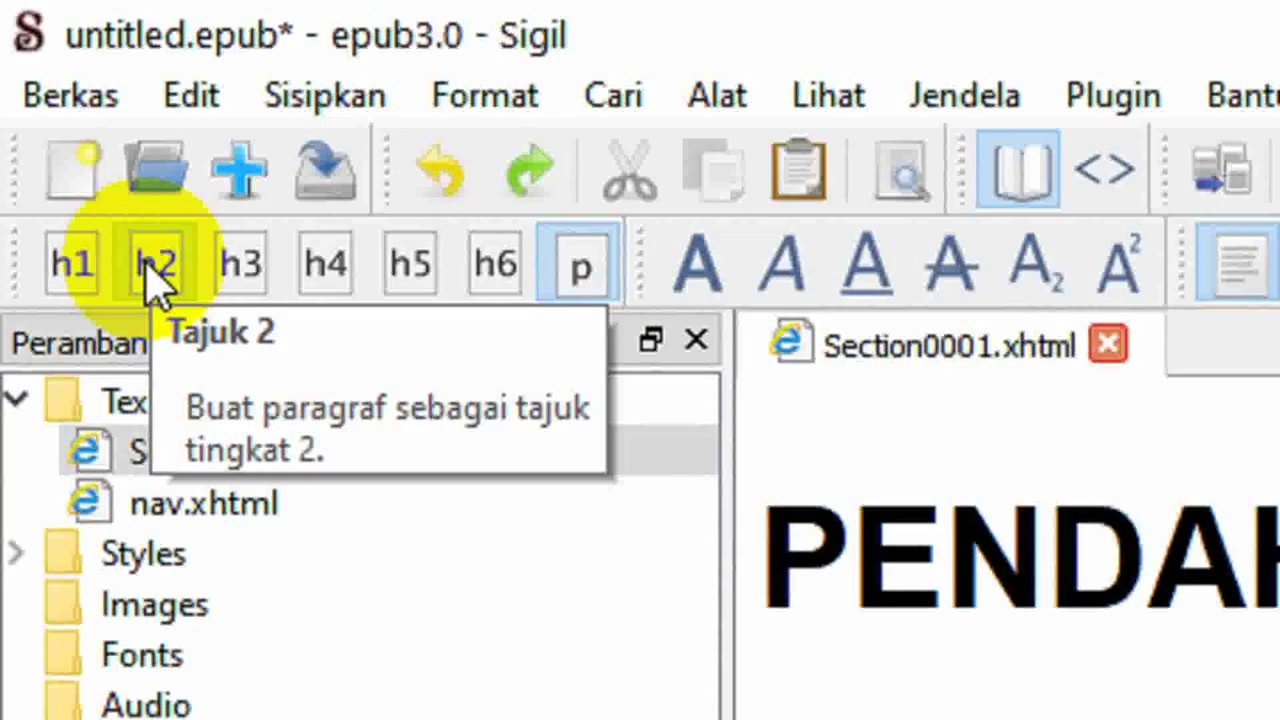
click(52, 88)
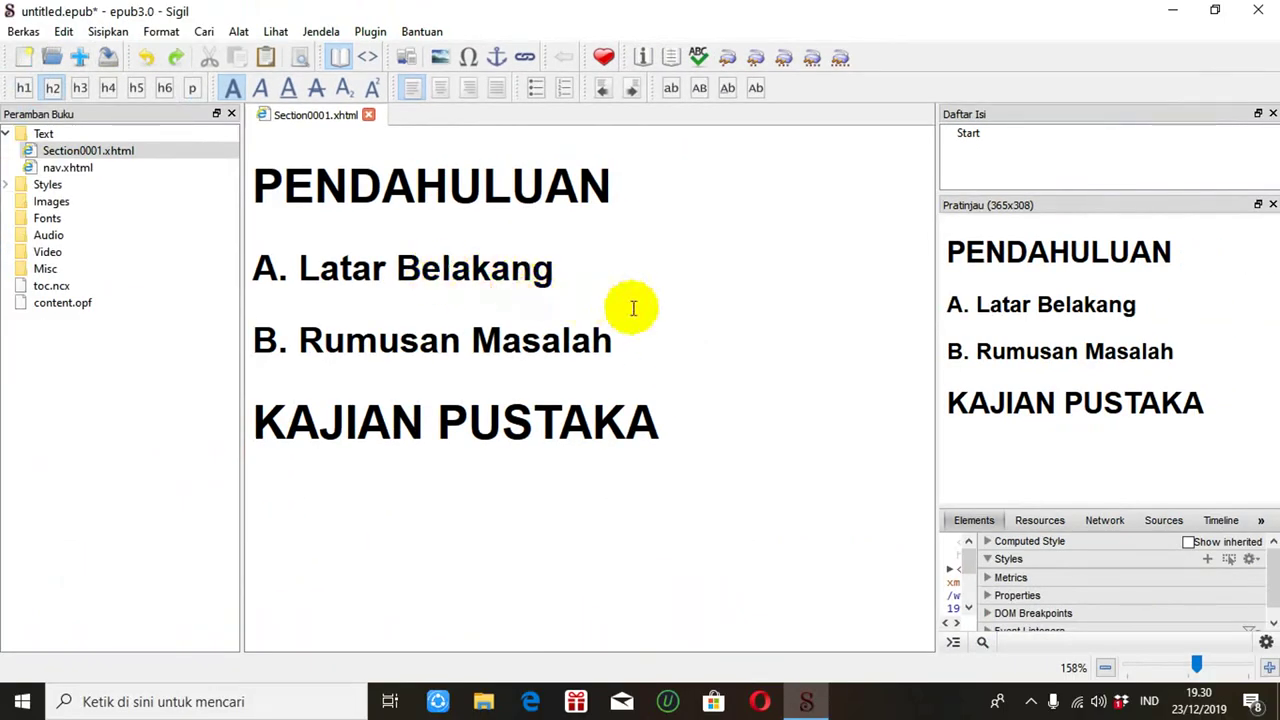
Add the body paragraph "Berdasarkan peraturan pemerintah ..." under the "A. Latar Belakang" subheading
click(1051, 559)
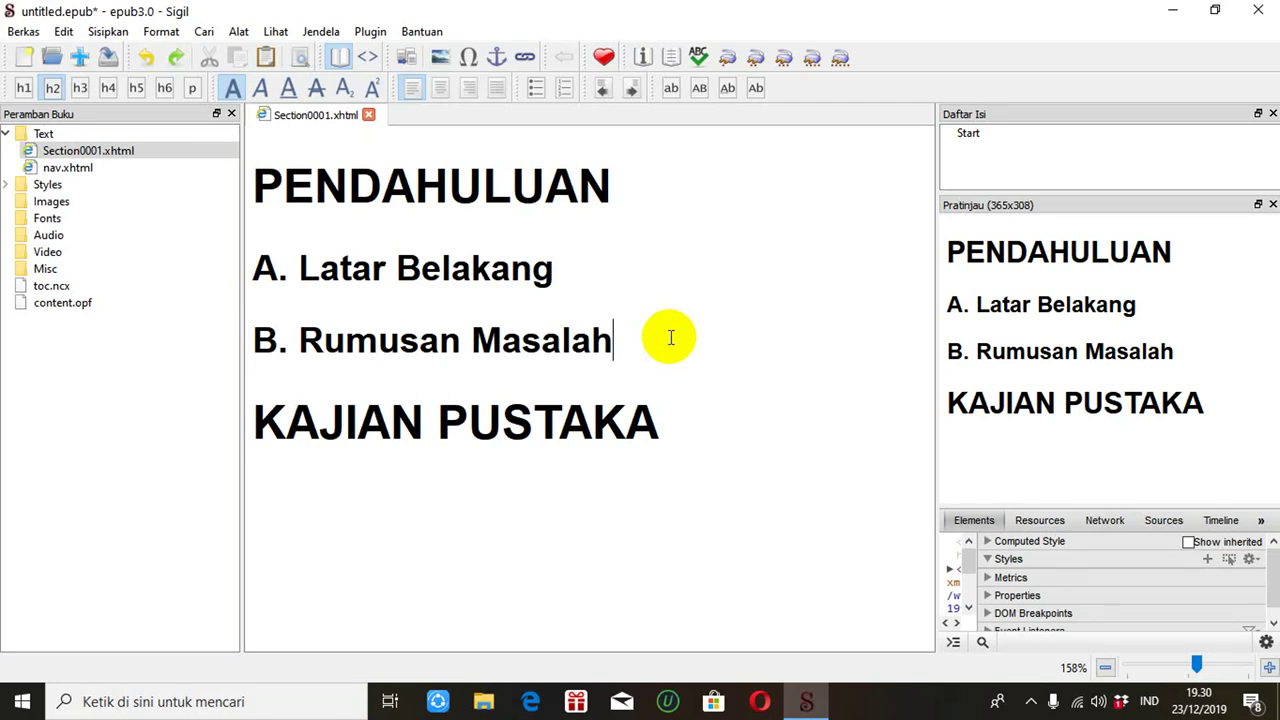
click(581, 270)
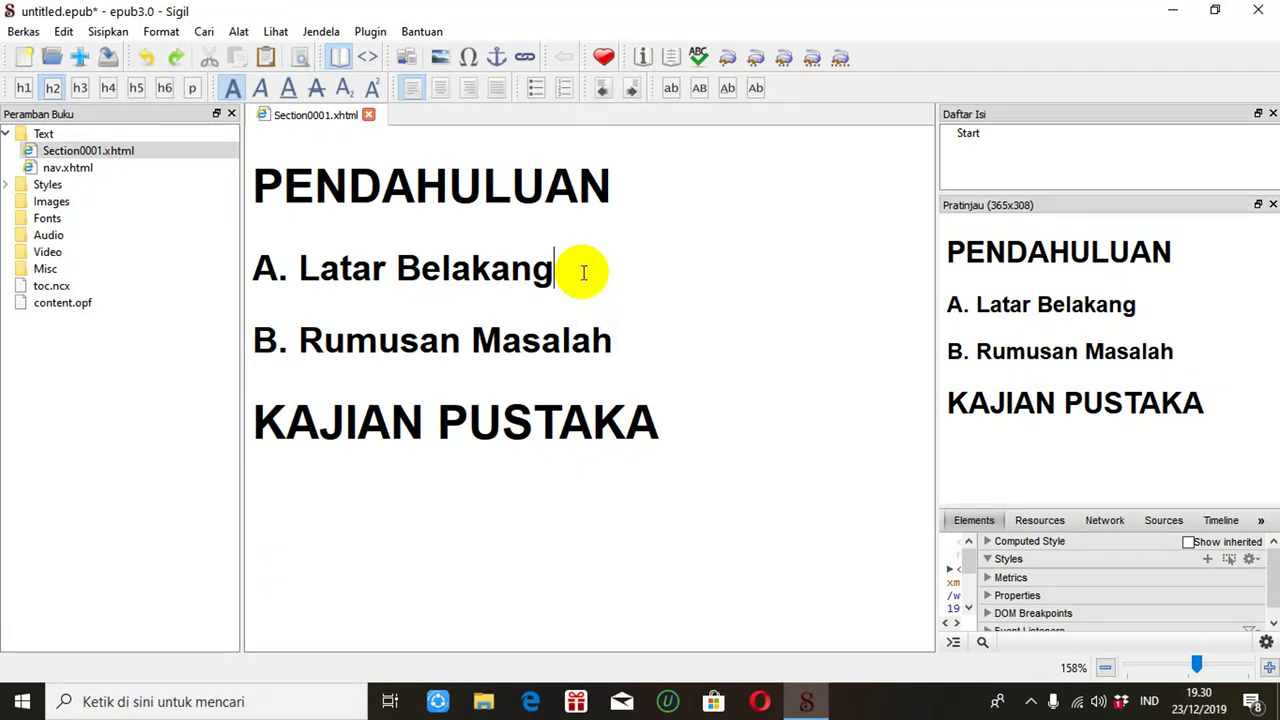
key(Return)
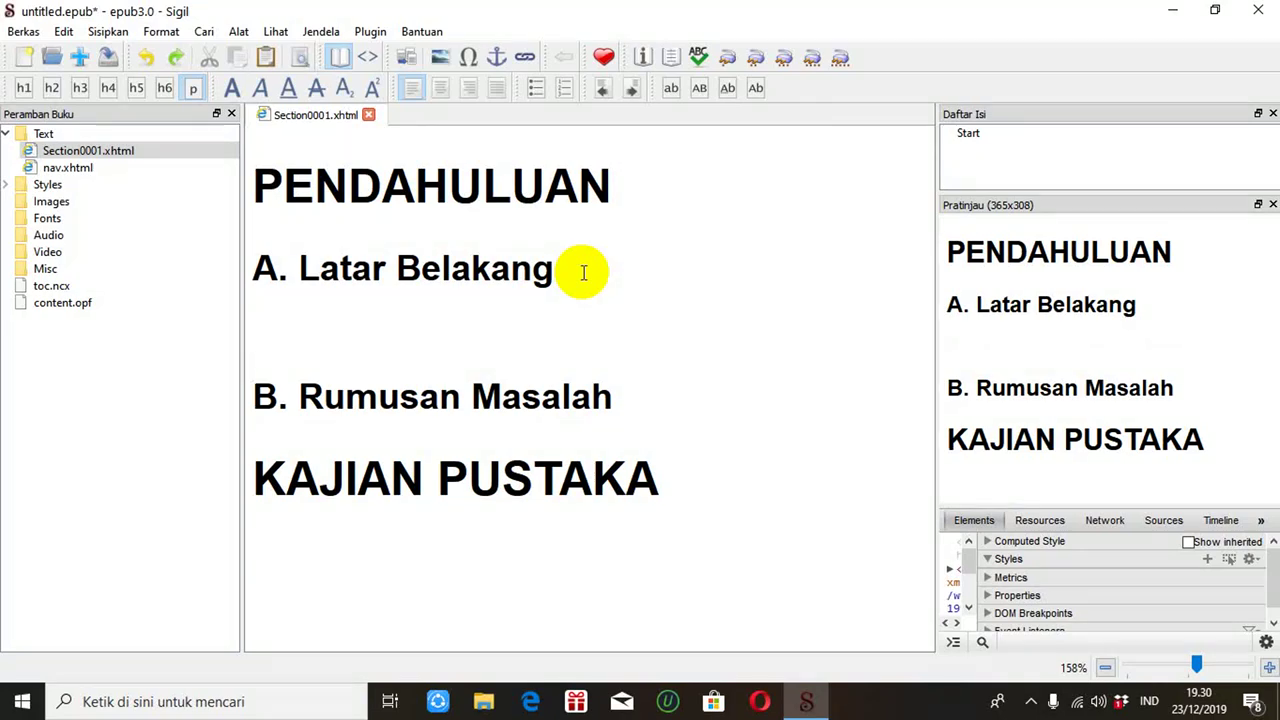
text(Berdasarka)
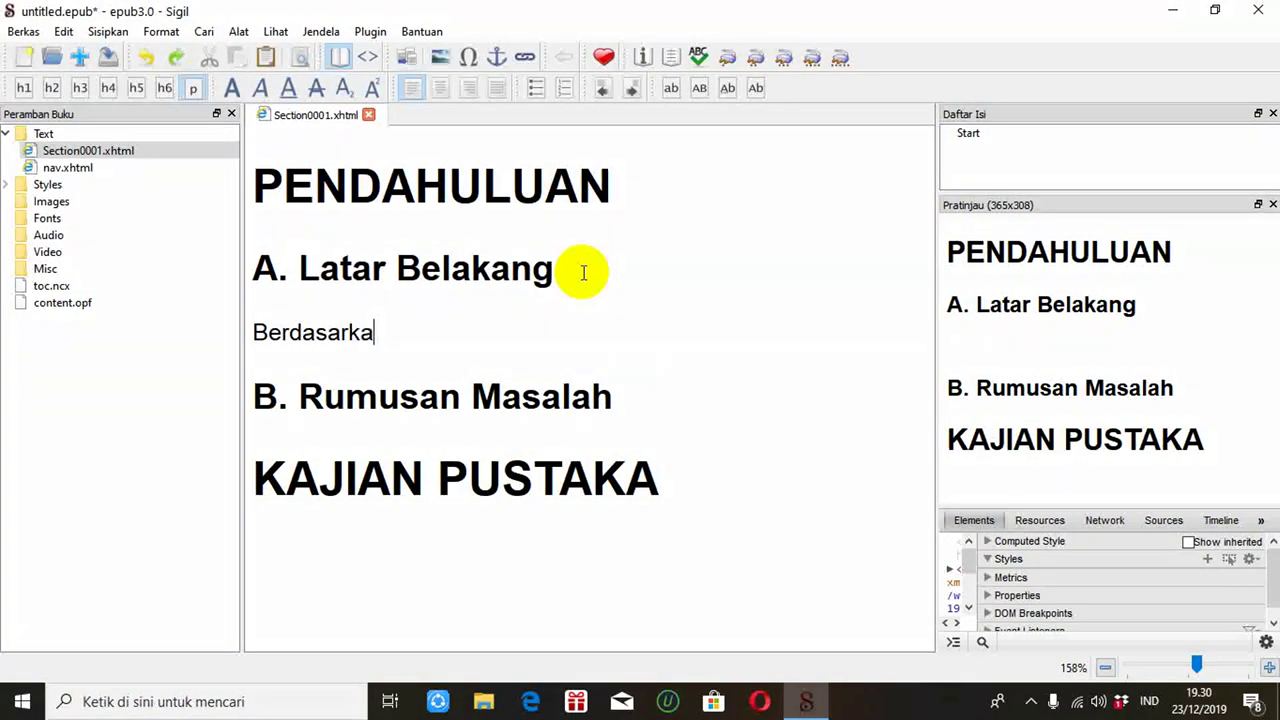
text(n perat)
key(BackSpace)
text(turan )
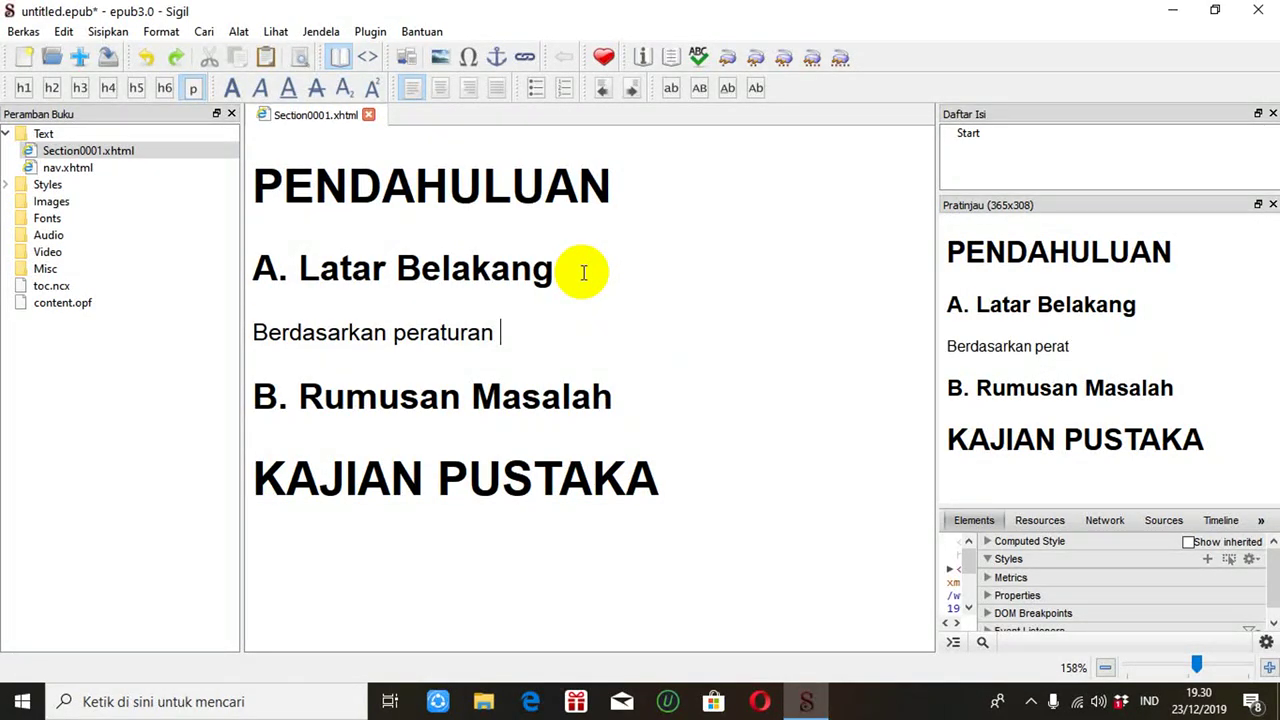
text(pemerint)
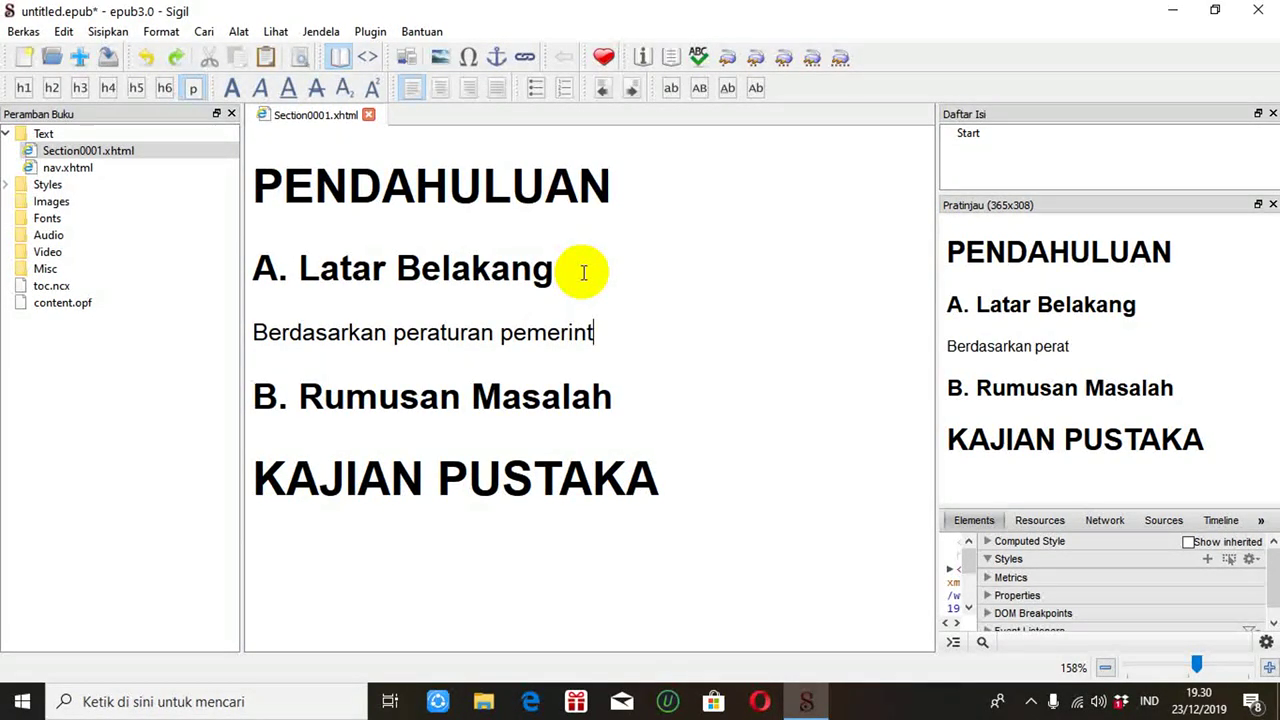
text(ah ...)
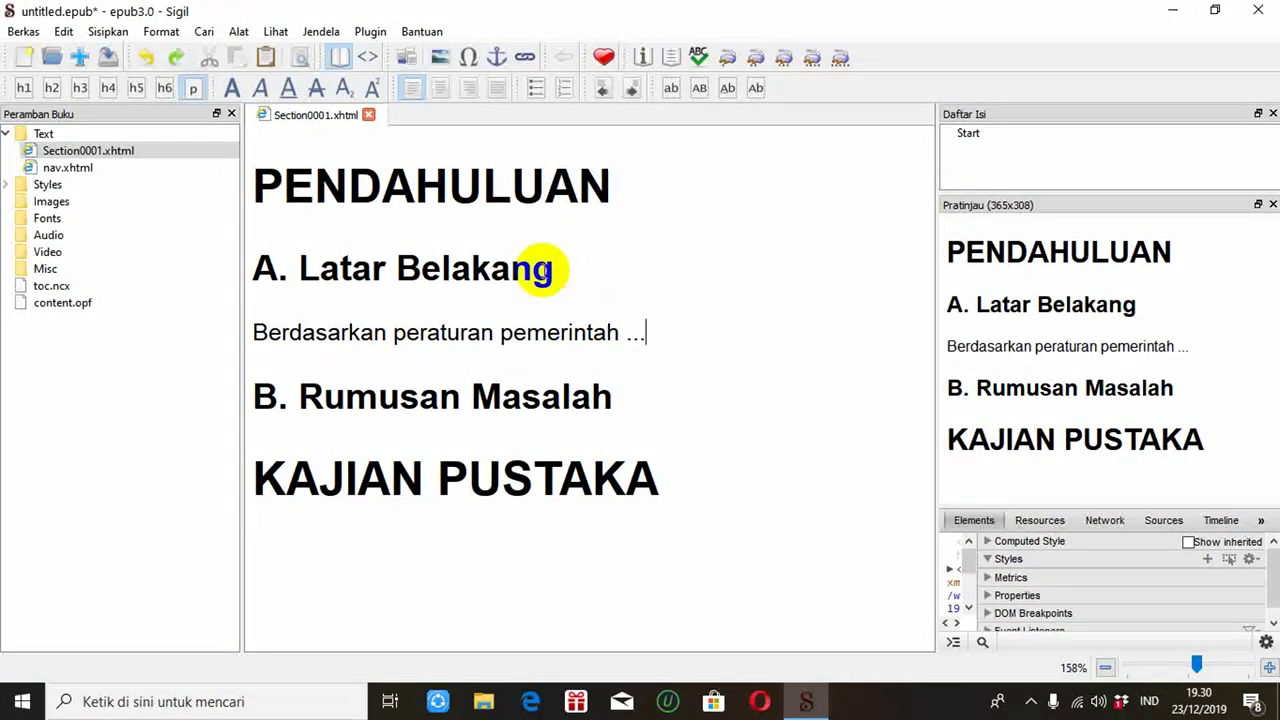
Make the word "Berdasarkan" bold in the body paragraph and keep the word selected
drag(250, 332, 384, 332)
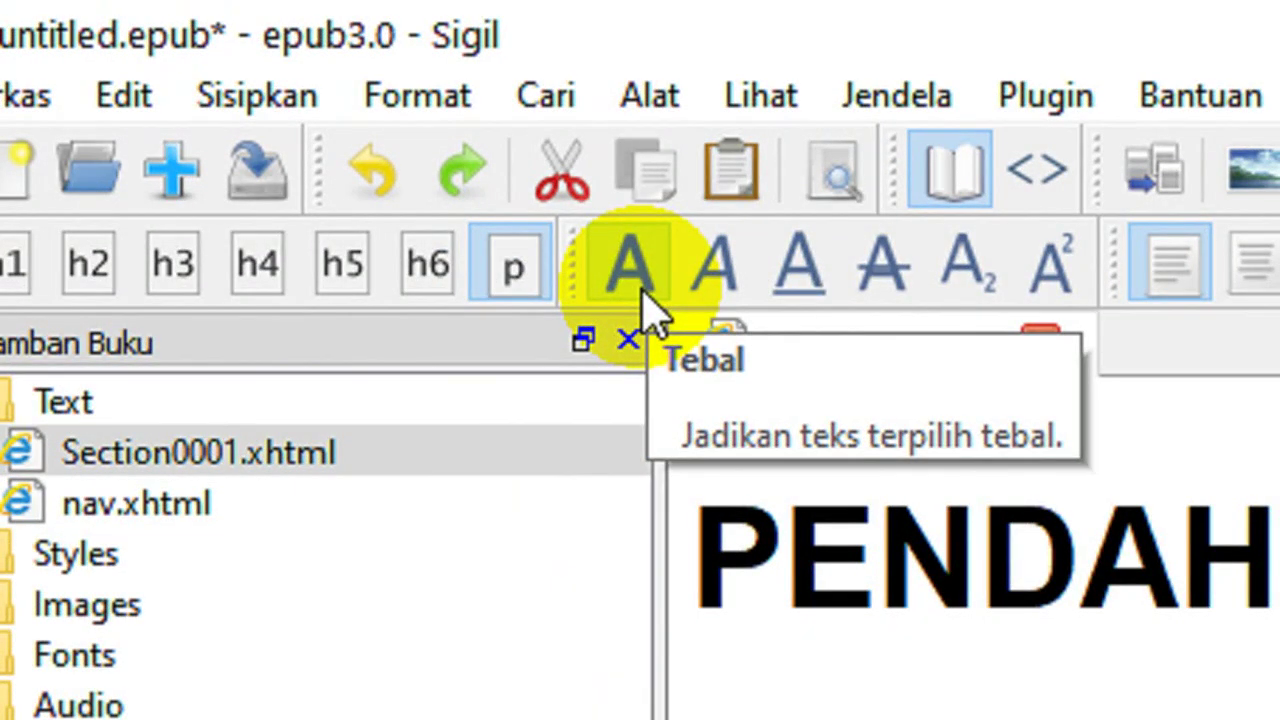
click(644, 296)
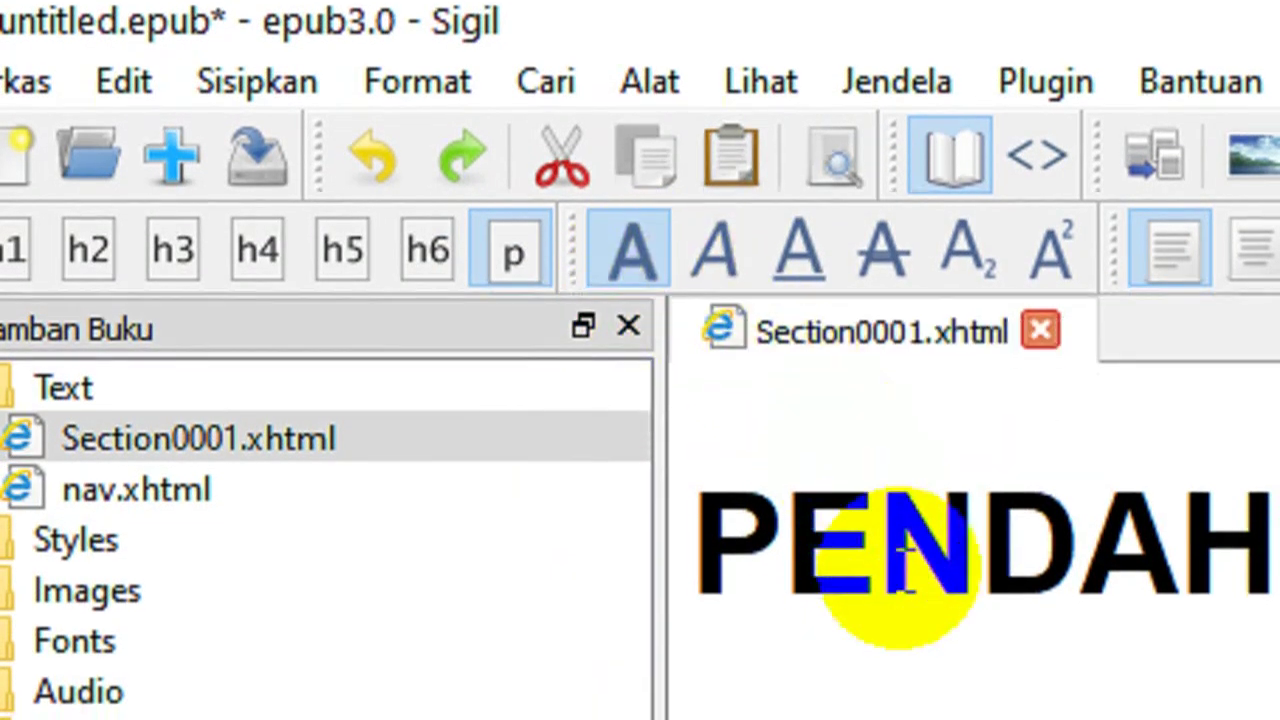
drag(692, 719, 1121, 719)
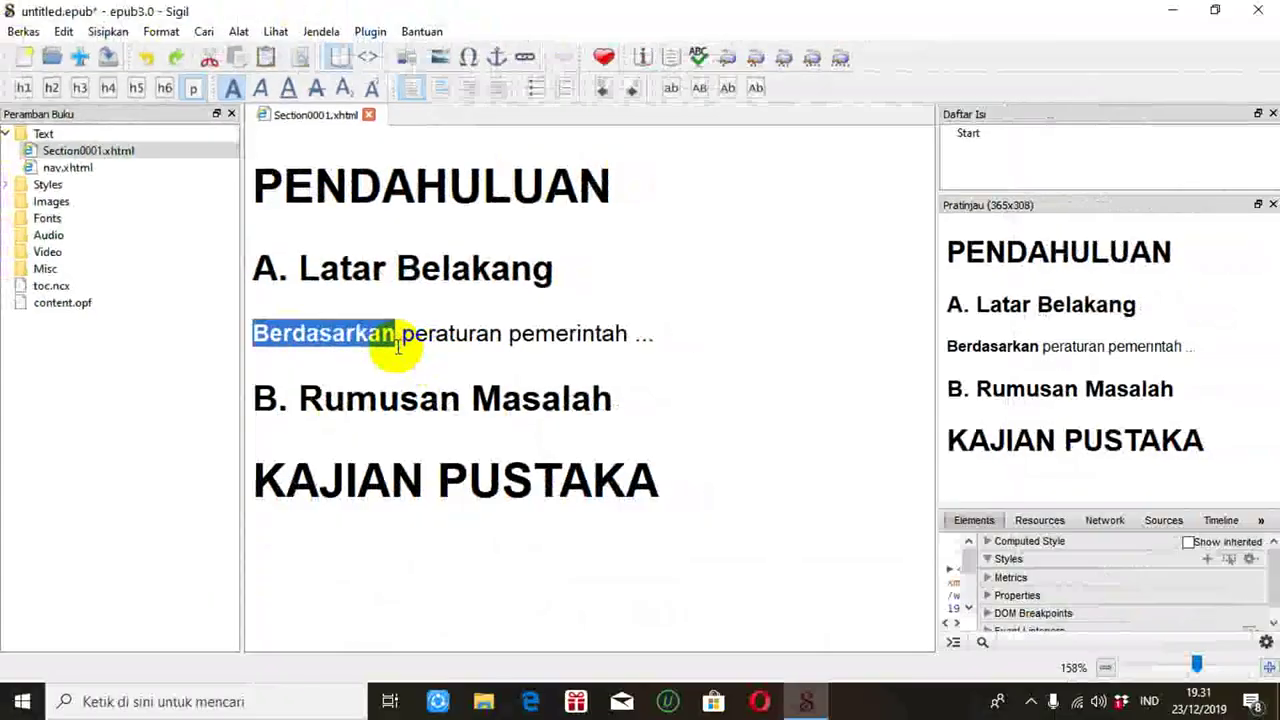
Make the word "peraturan" italic and underline "pemerintah" in the body paragraph under "A. Latar Belakang"
click(1080, 508)
drag(437, 335, 497, 340)
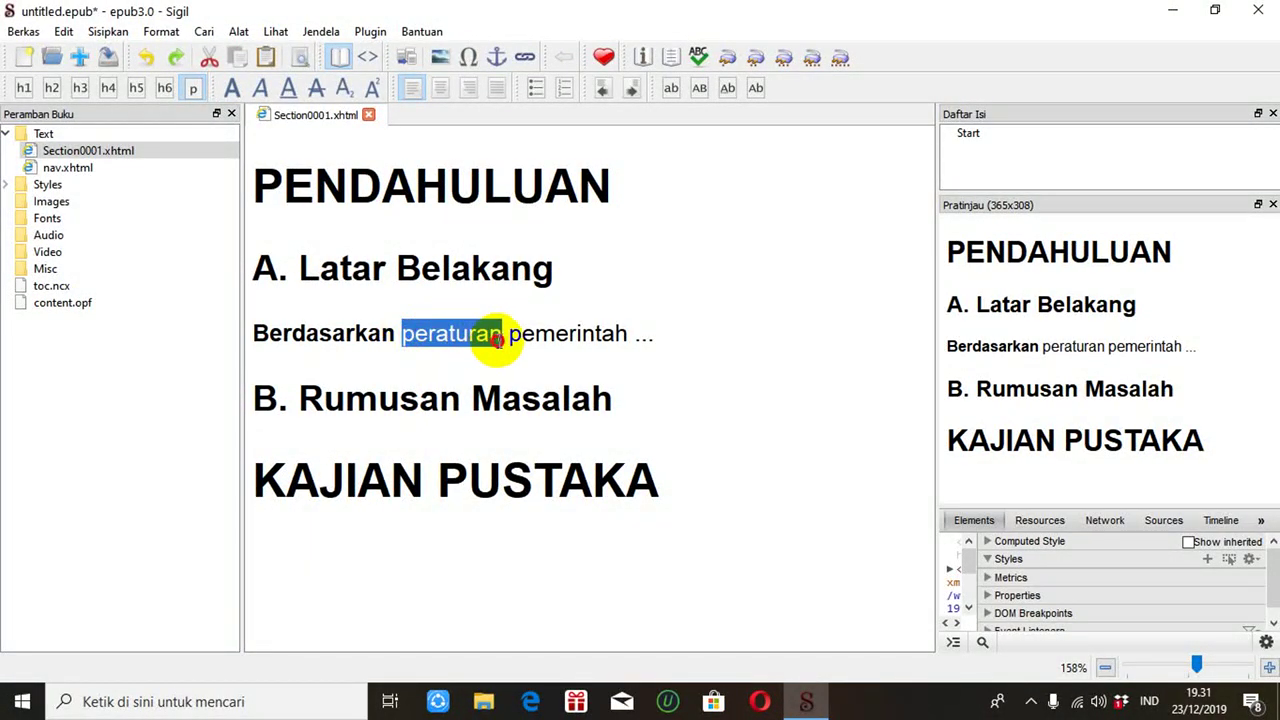
click(261, 92)
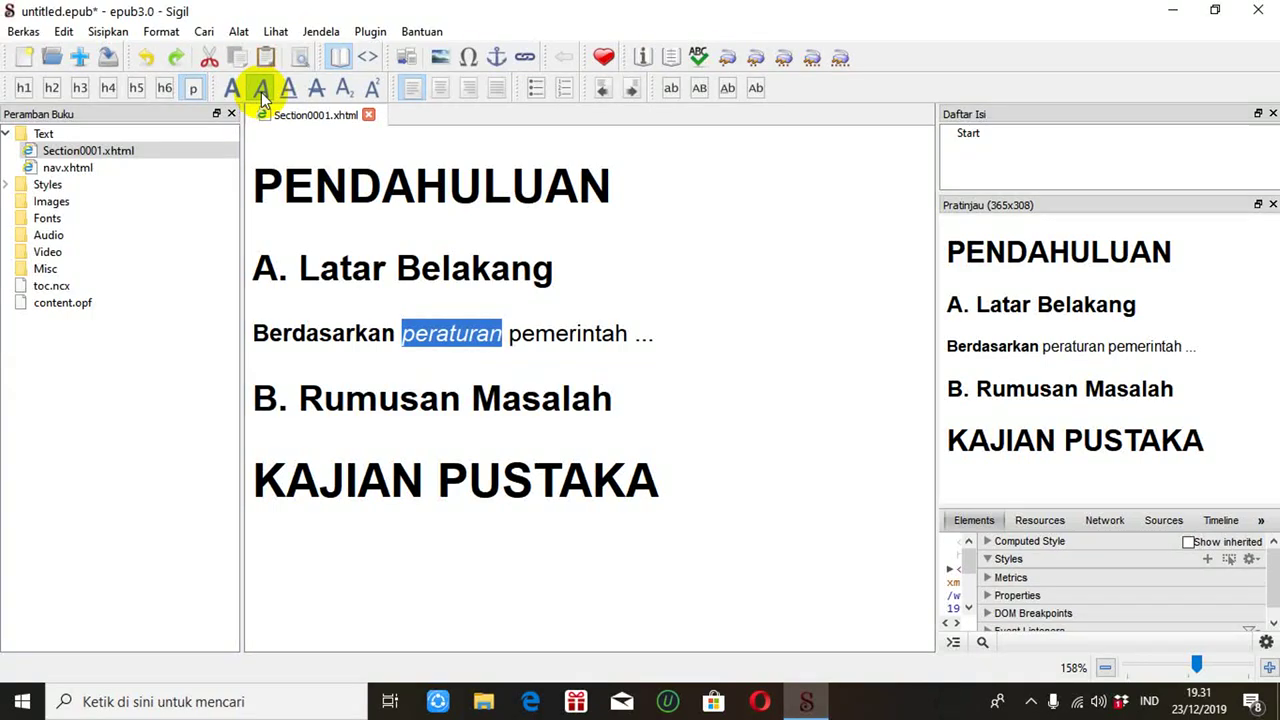
click(557, 335)
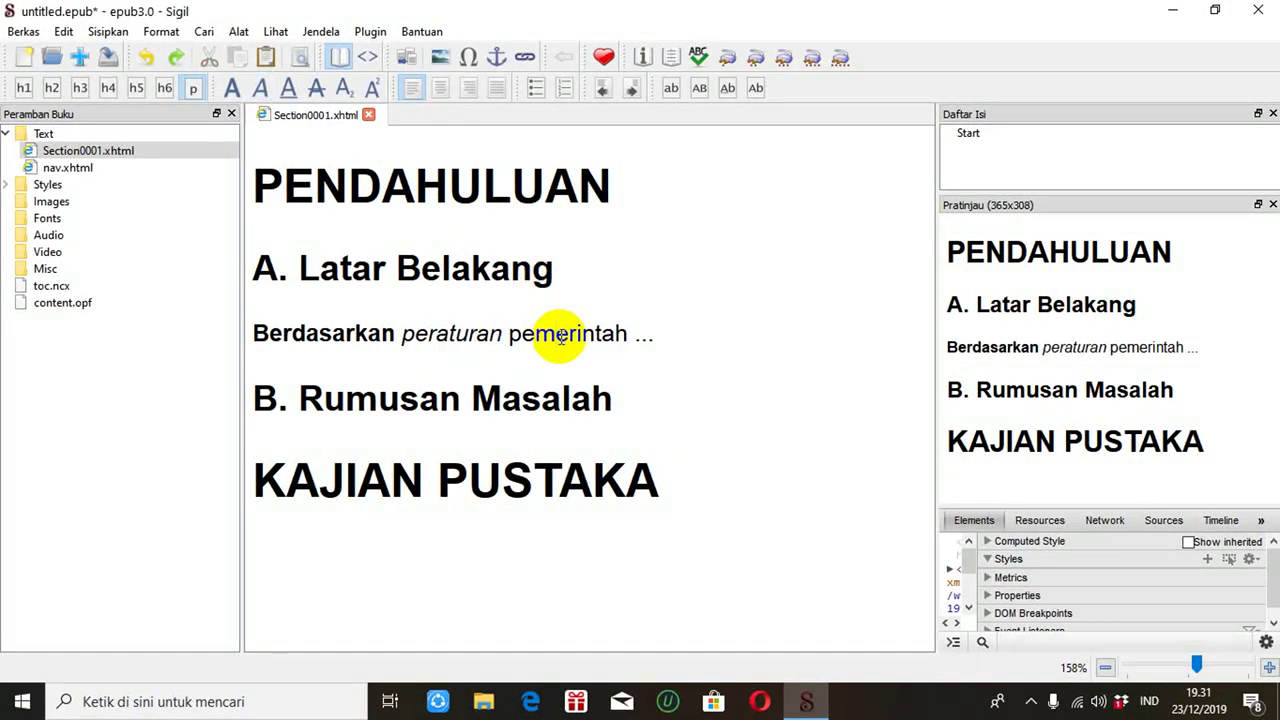
drag(509, 334, 624, 334)
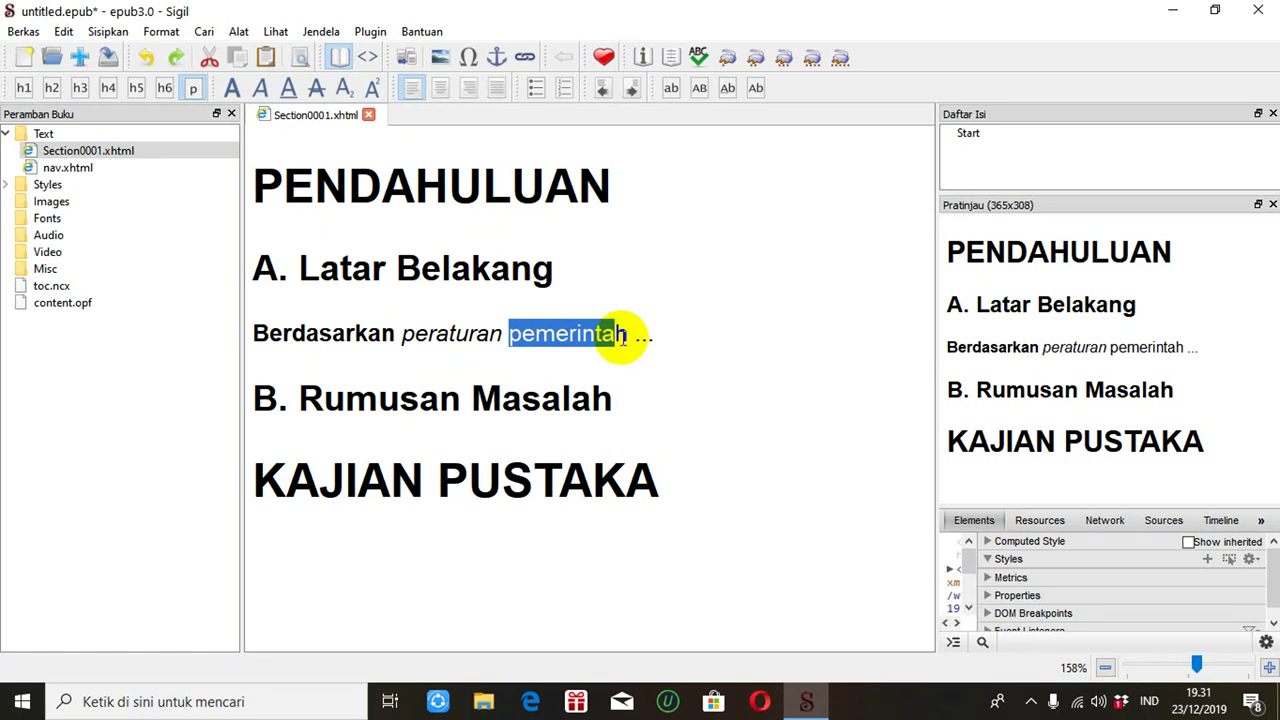
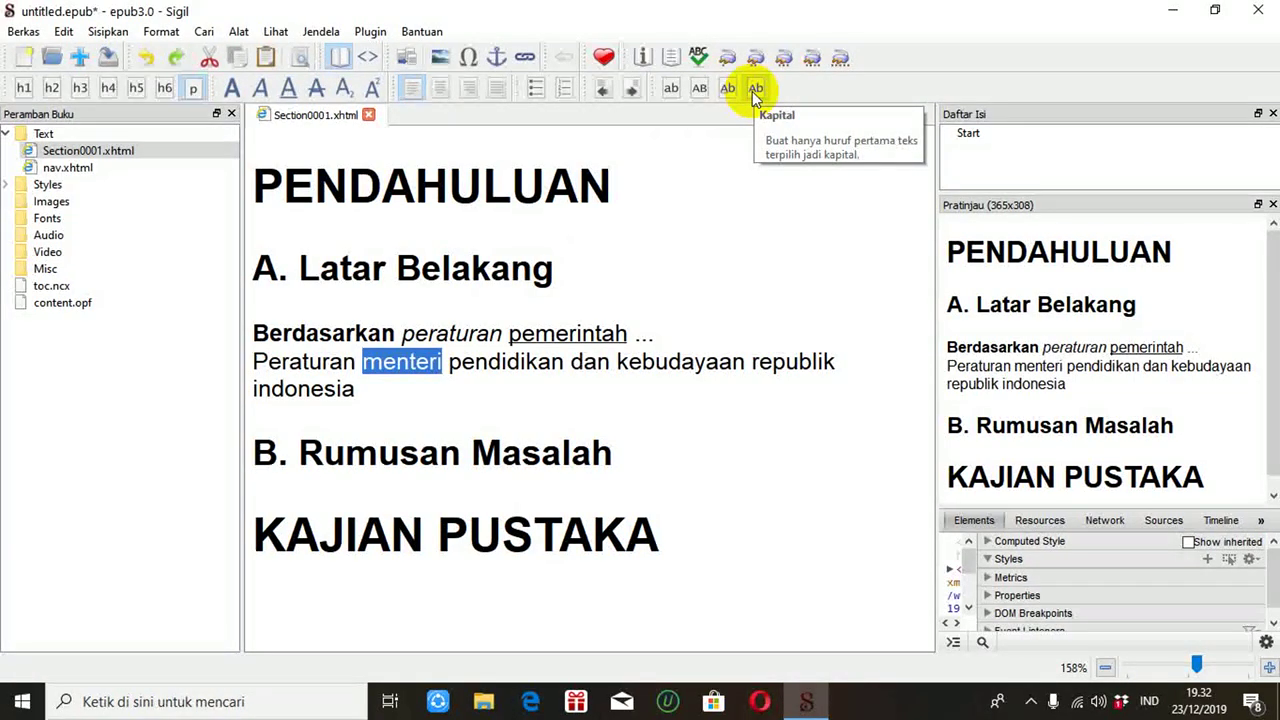
Capitalize the first letter of the words "menteri" and "pendidikan" in the second body line
click(755, 89)
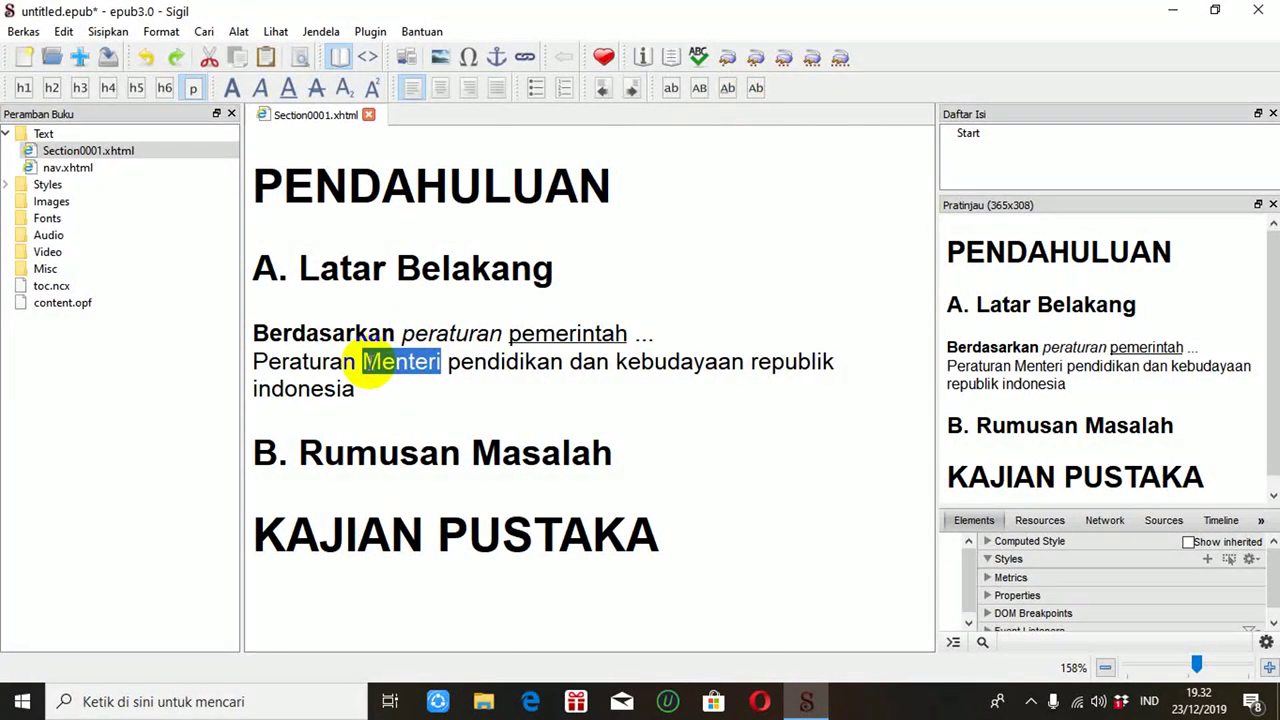
click(381, 362)
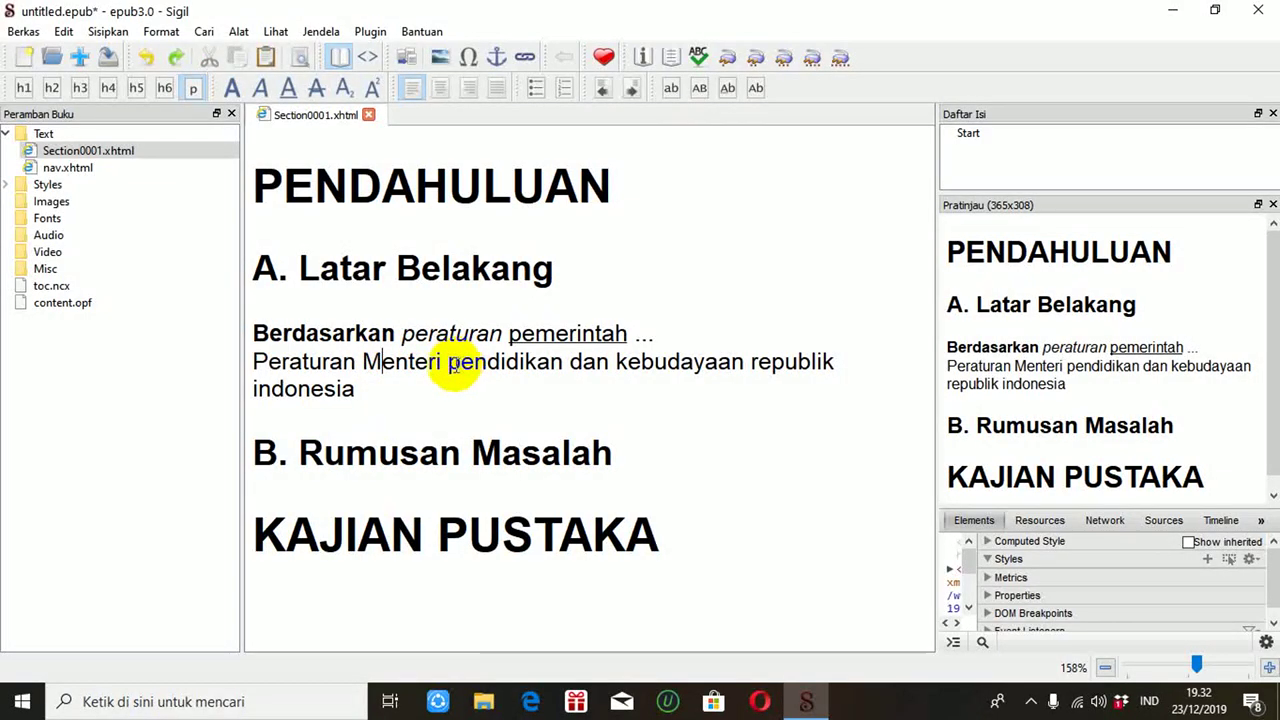
drag(449, 366, 562, 366)
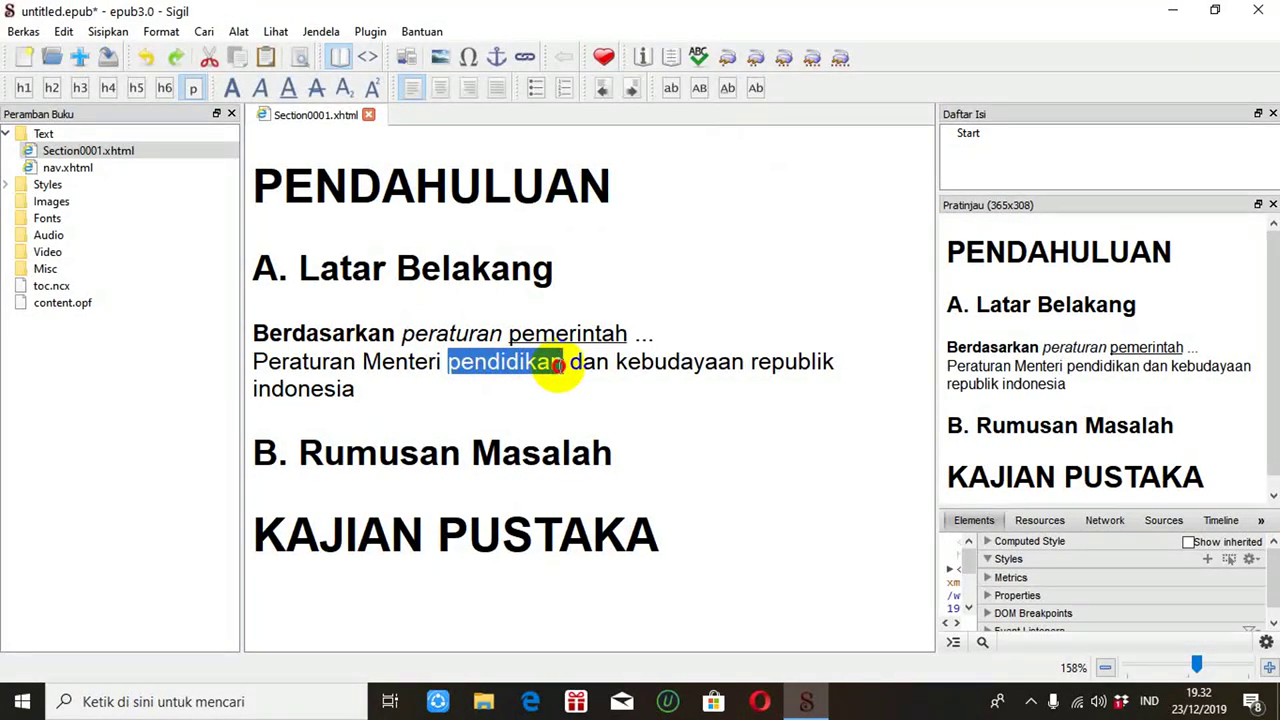
click(758, 90)
click(648, 407)
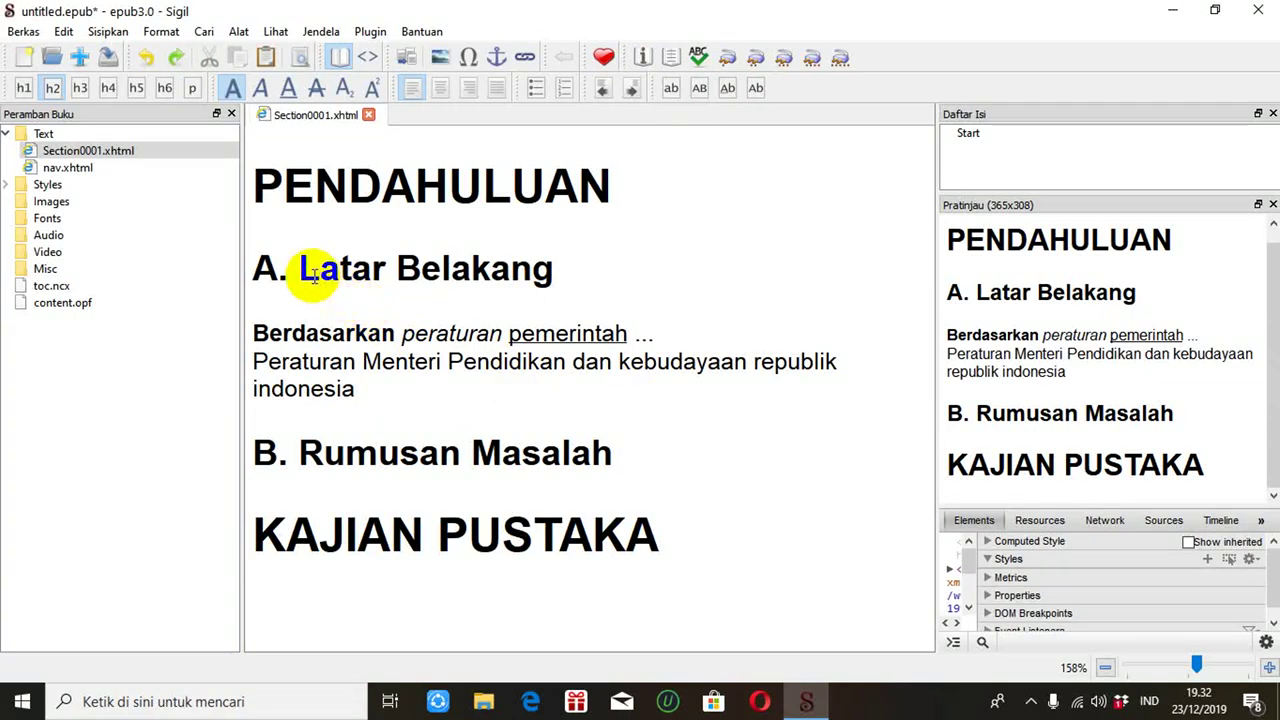
Convert the "Latar Belakang" text of subheading A to all uppercase
drag(302, 266, 555, 270)
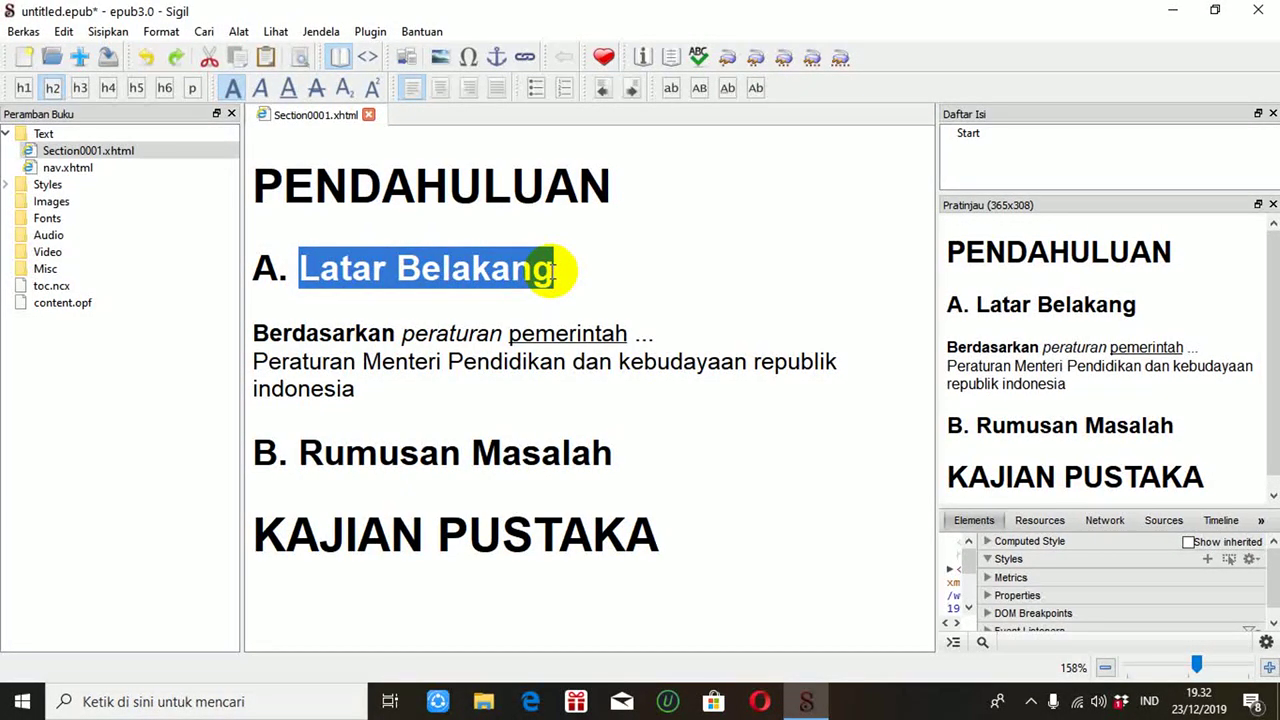
click(699, 90)
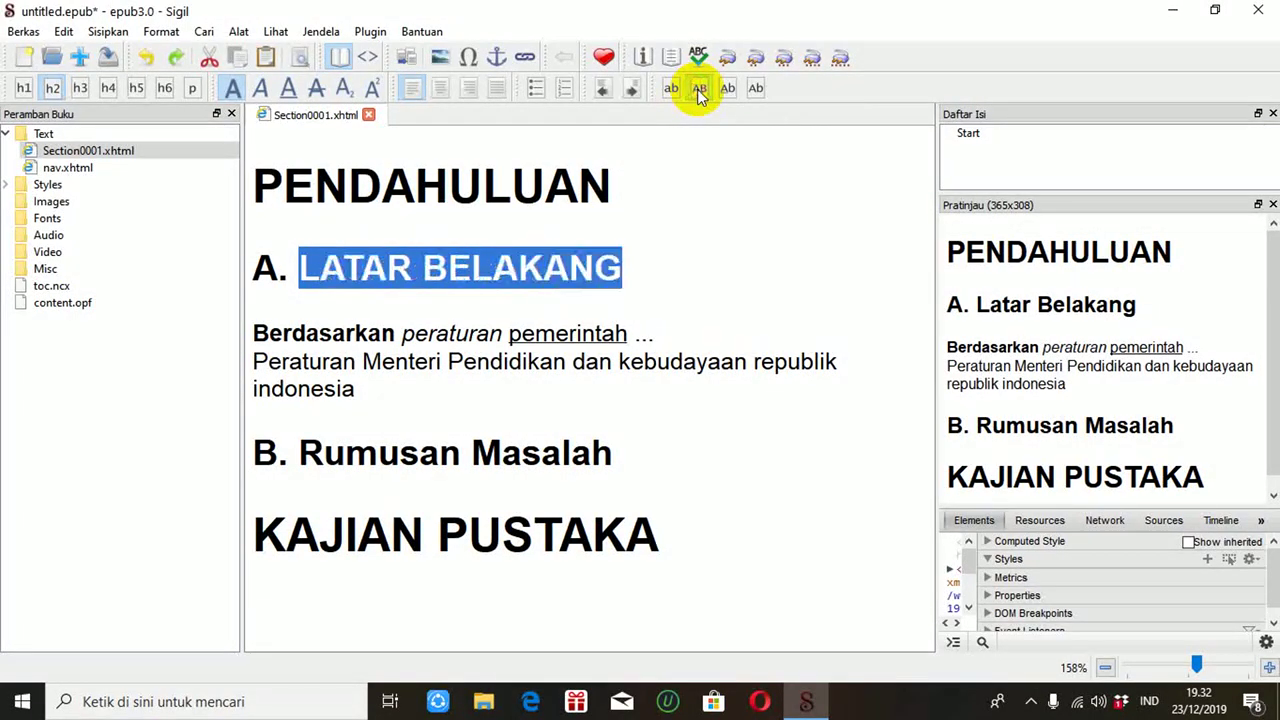
click(632, 262)
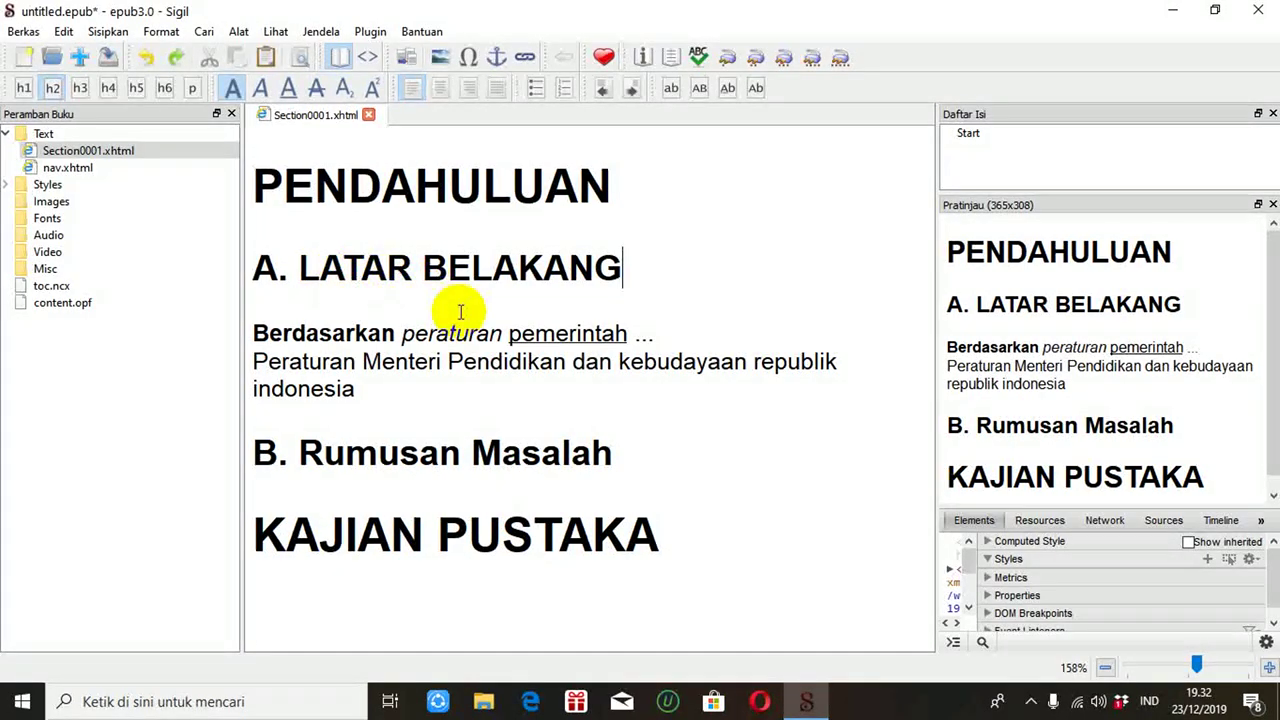
drag(363, 365, 386, 366)
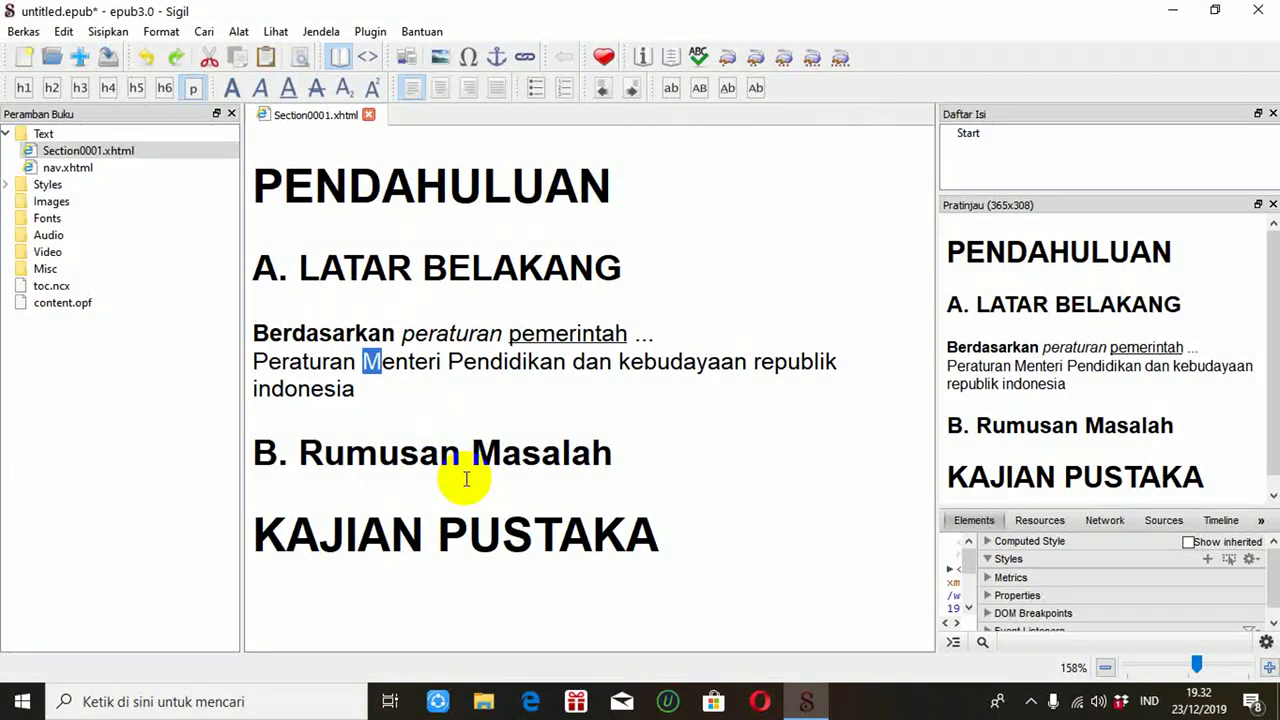
click(462, 445)
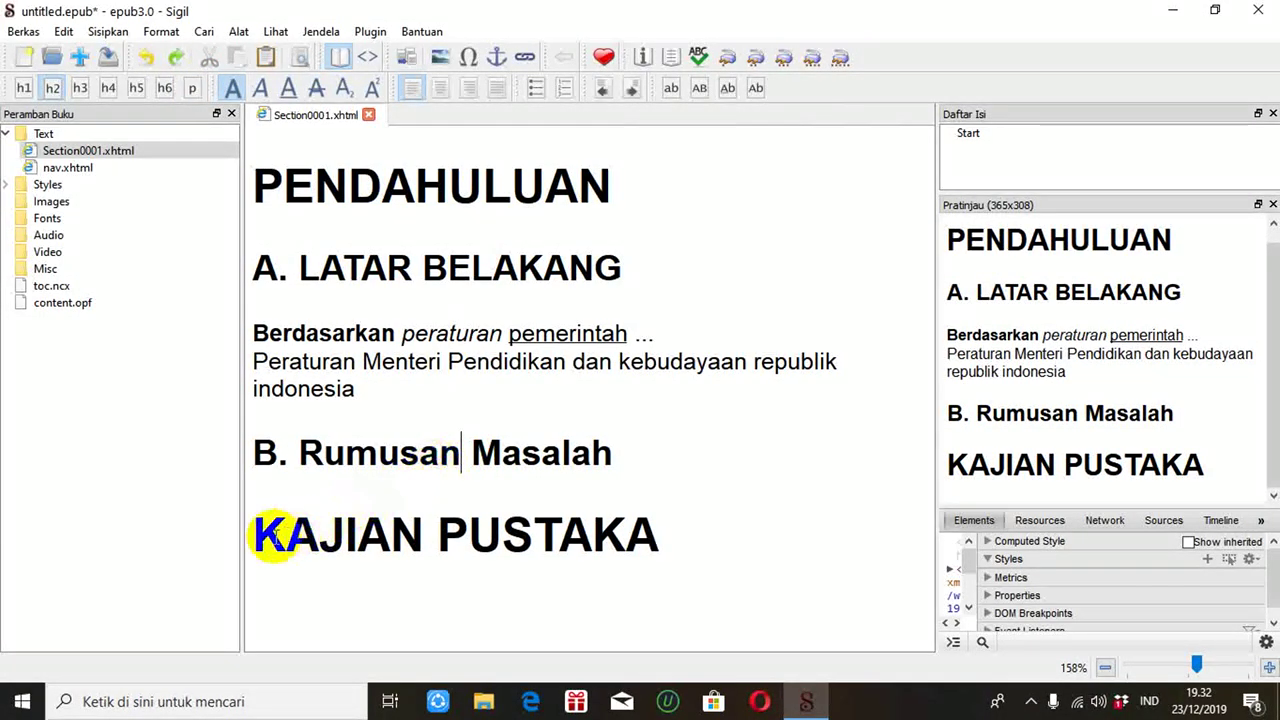
Convert the heading "KAJIAN PUSTAKA" to all lowercase
drag(252, 531, 662, 521)
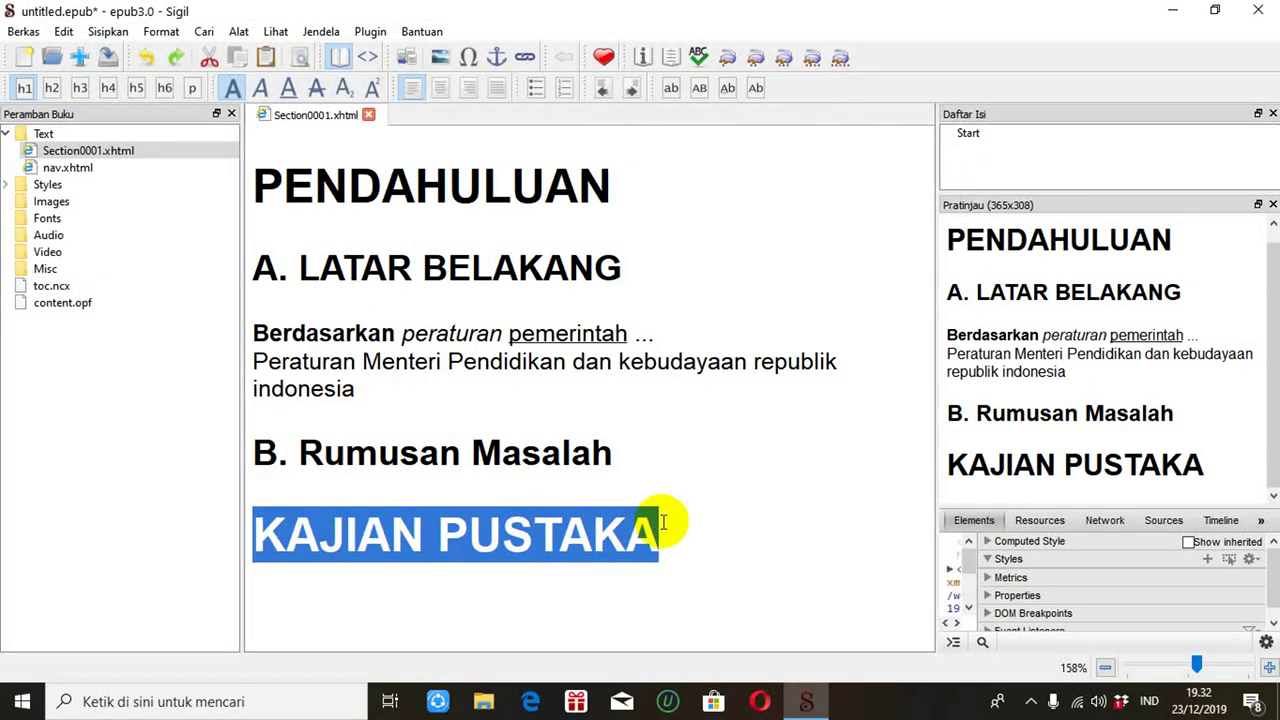
click(671, 89)
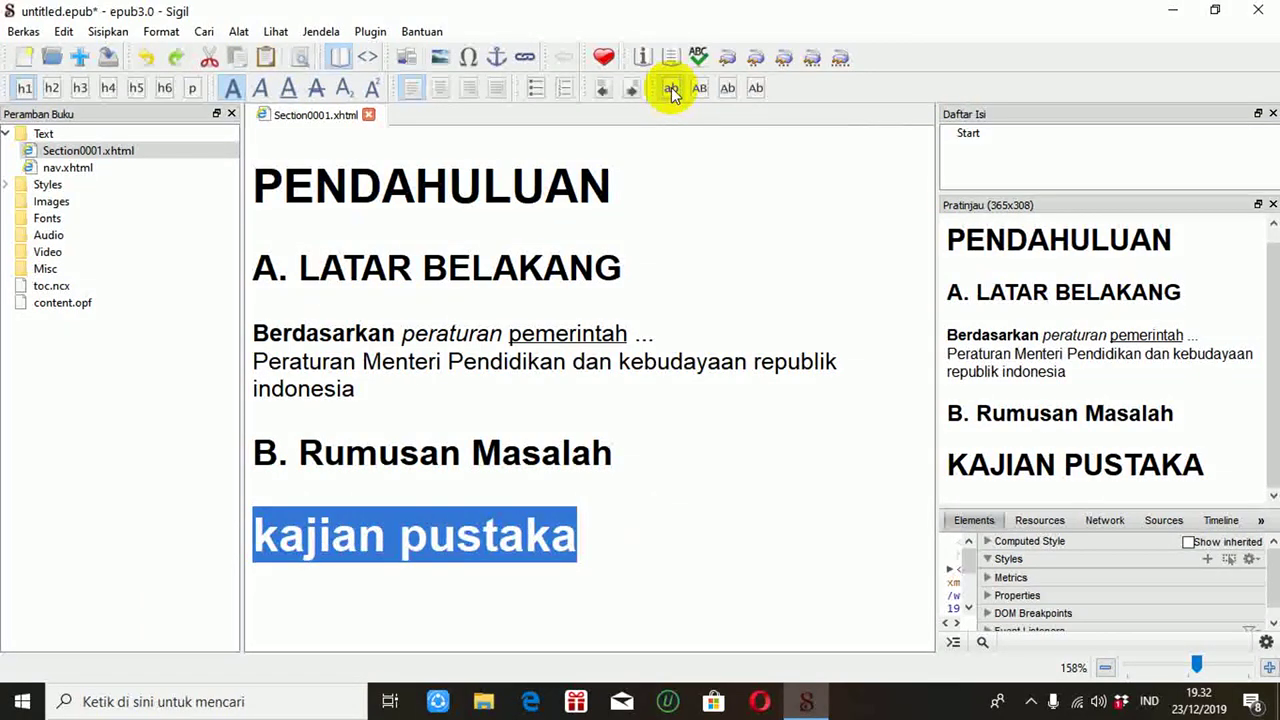
click(578, 531)
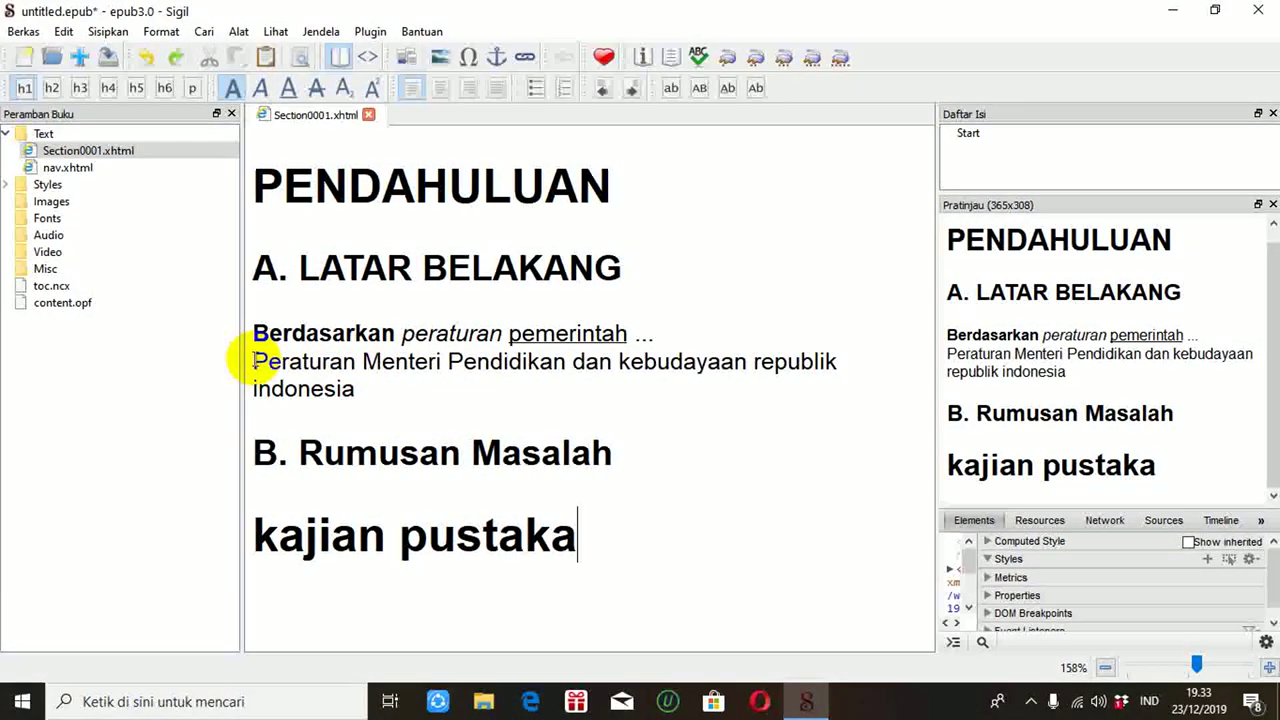
Copy the body text "Peraturan Menteri Pendidikan dan kebudayaan republik indonesia" under subheading A
drag(253, 364, 700, 380)
key(ctrl+c)
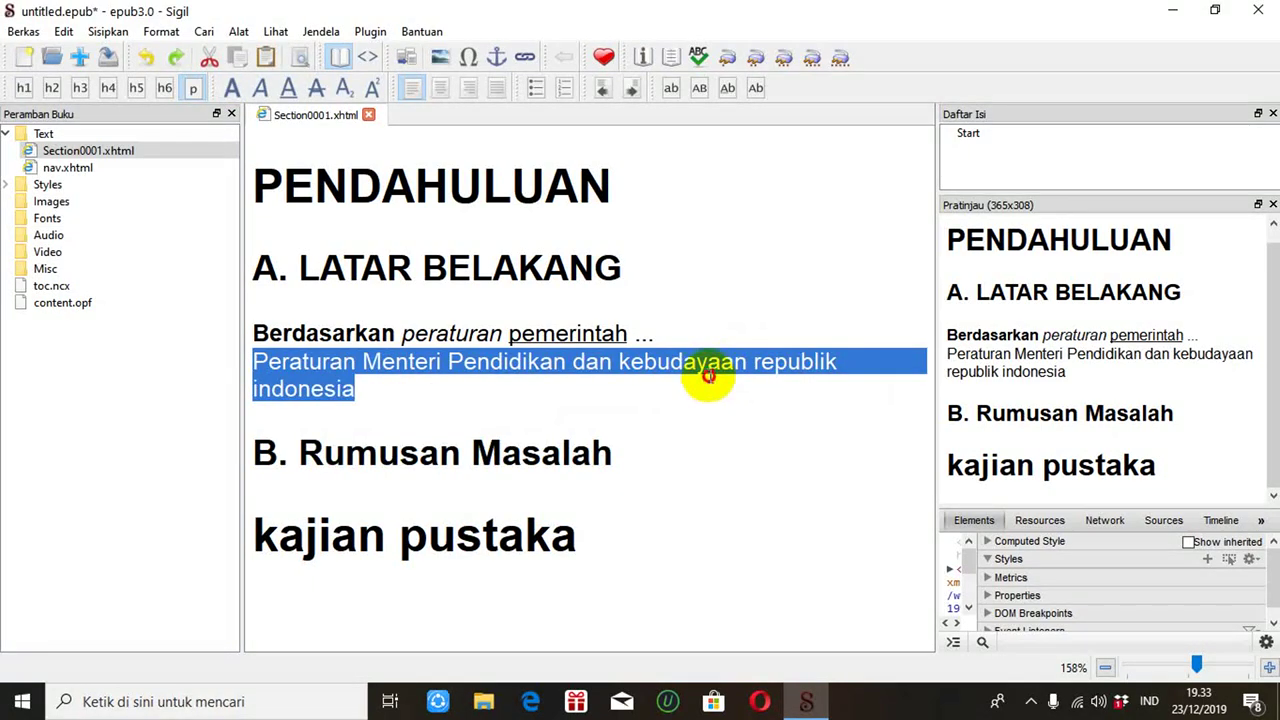
click(64, 36)
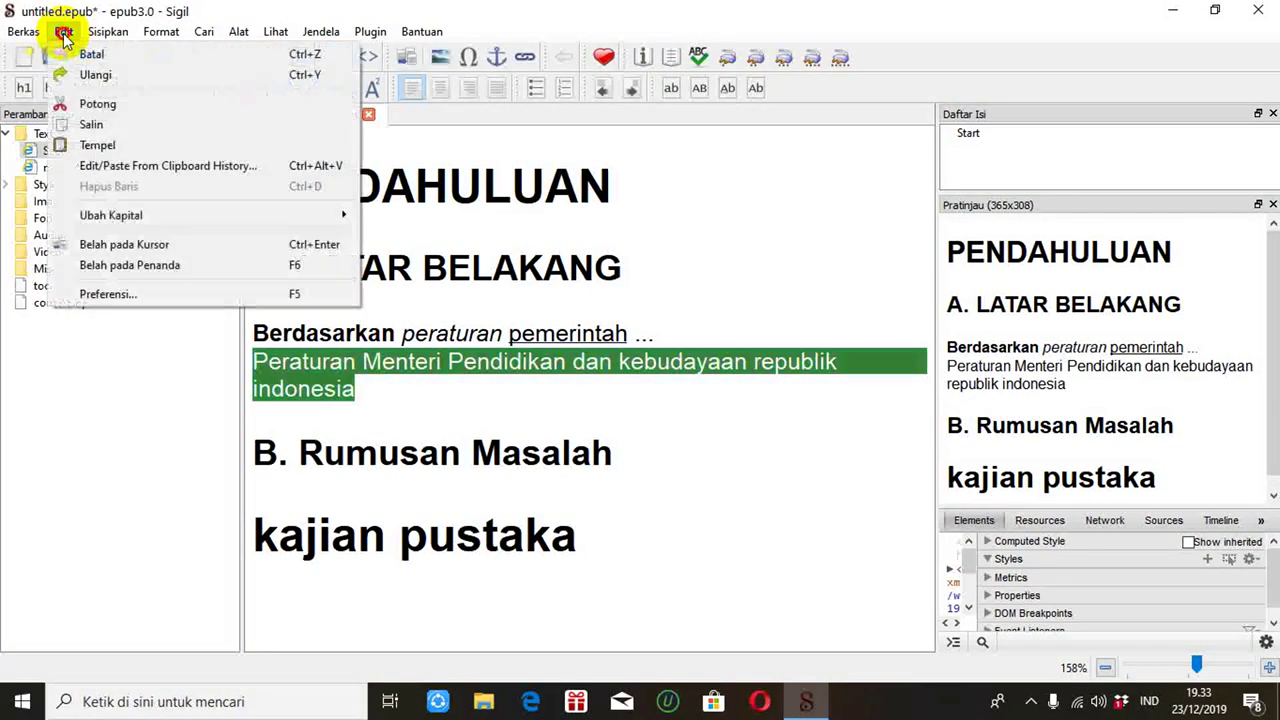
click(92, 124)
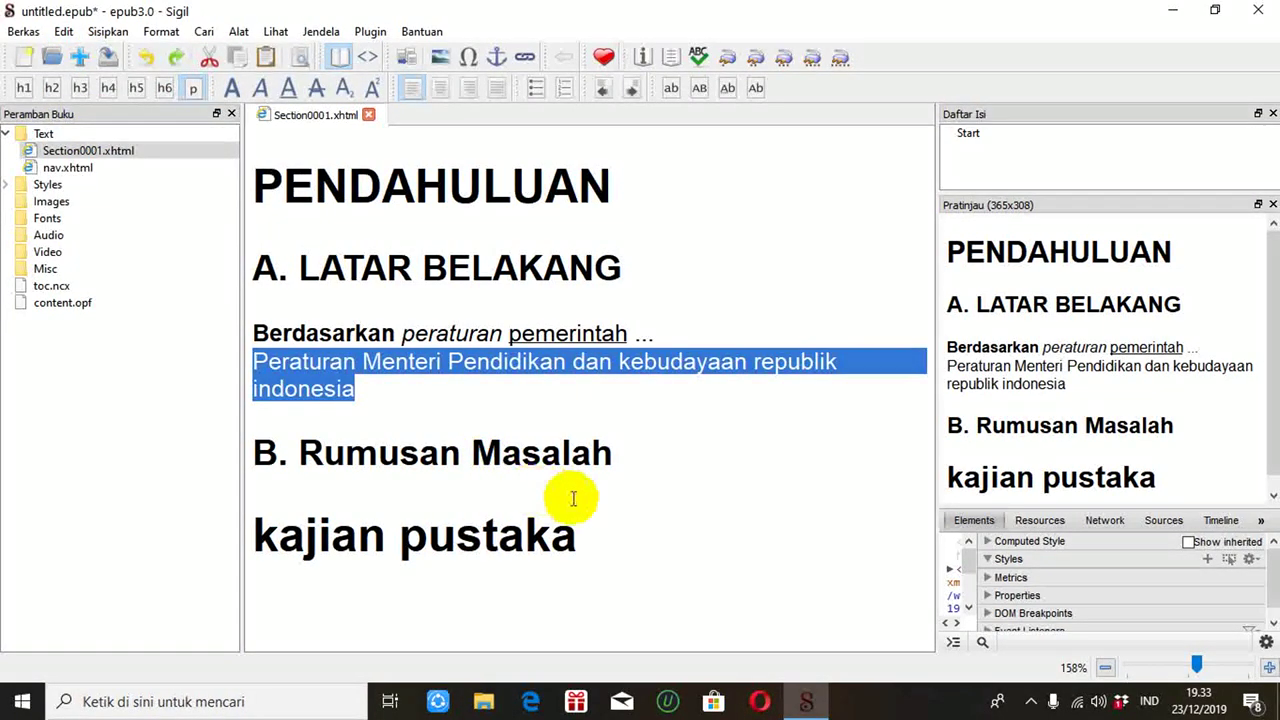
Paste the copied text as plain text into a new paragraph below the "B. Rumusan Masalah" subheading
click(458, 500)
click(636, 463)
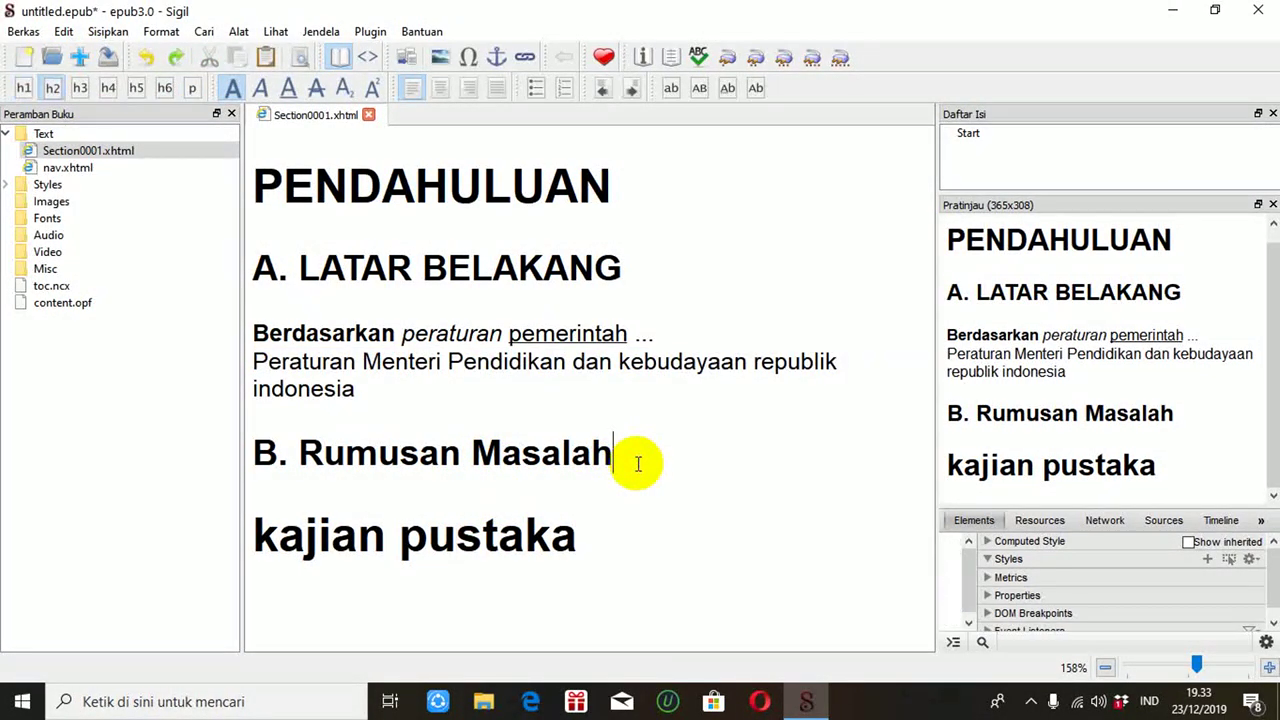
key(Return)
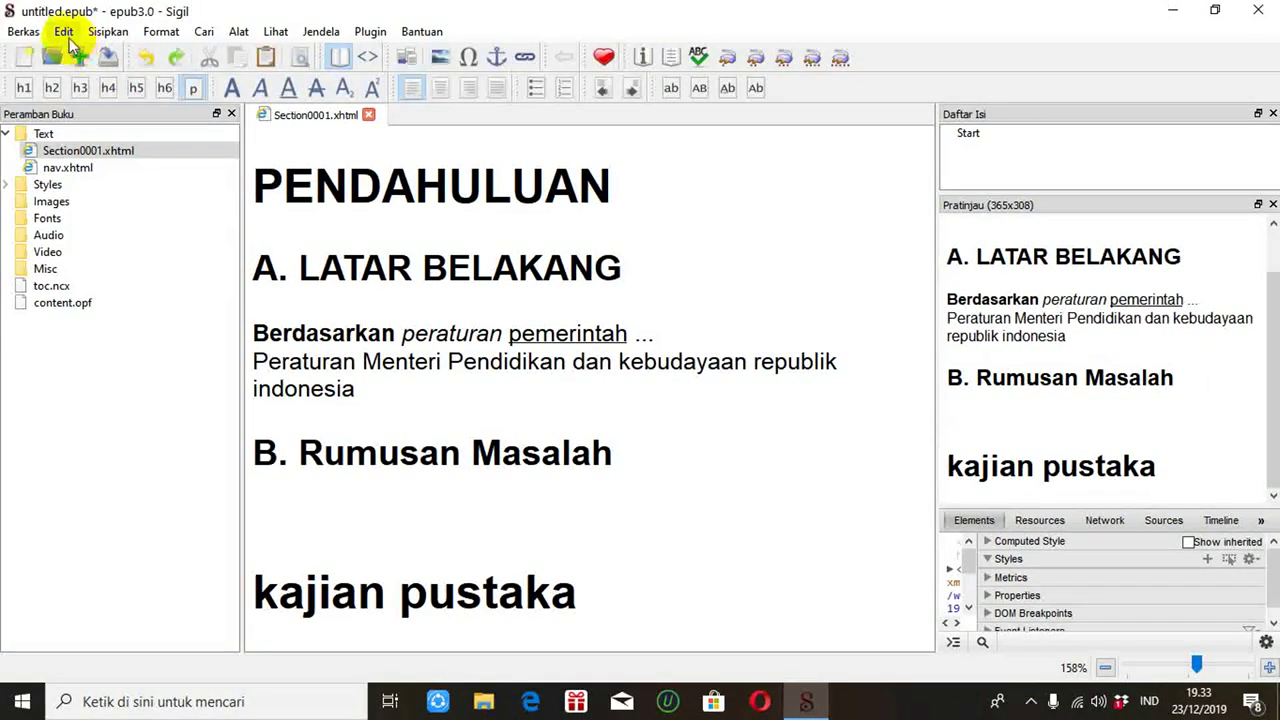
click(63, 31)
click(95, 145)
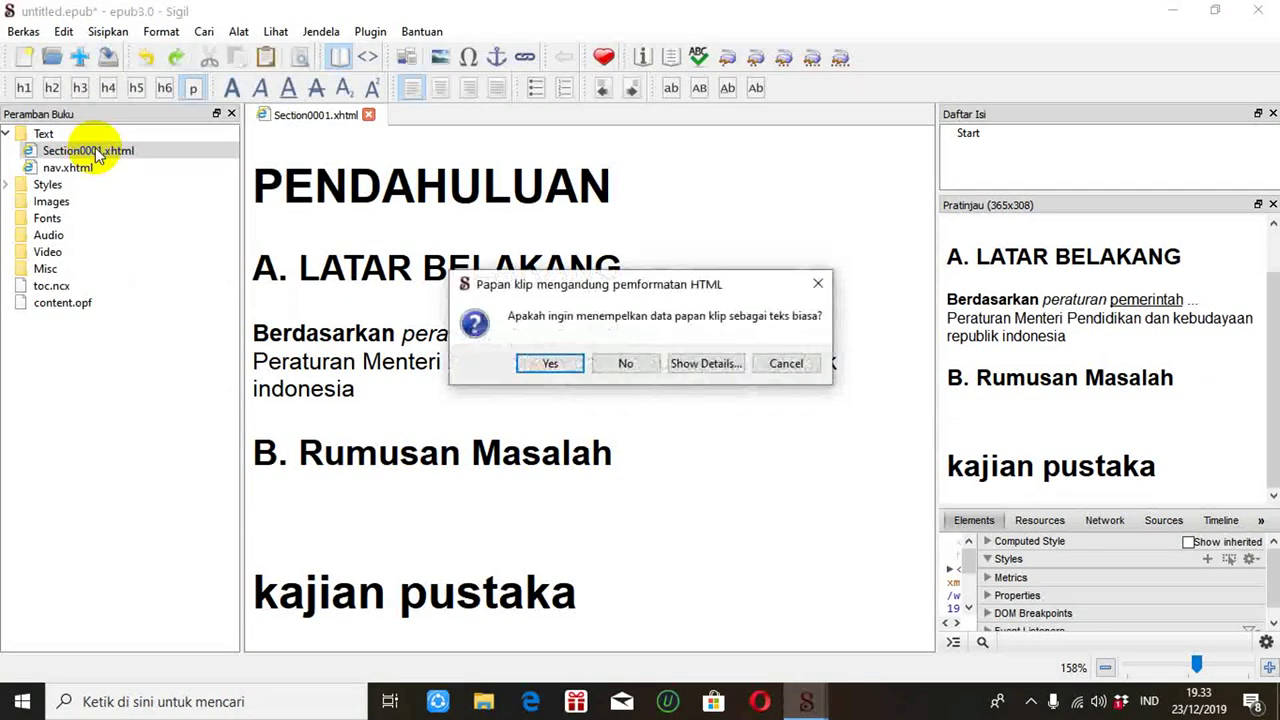
click(550, 365)
click(402, 545)
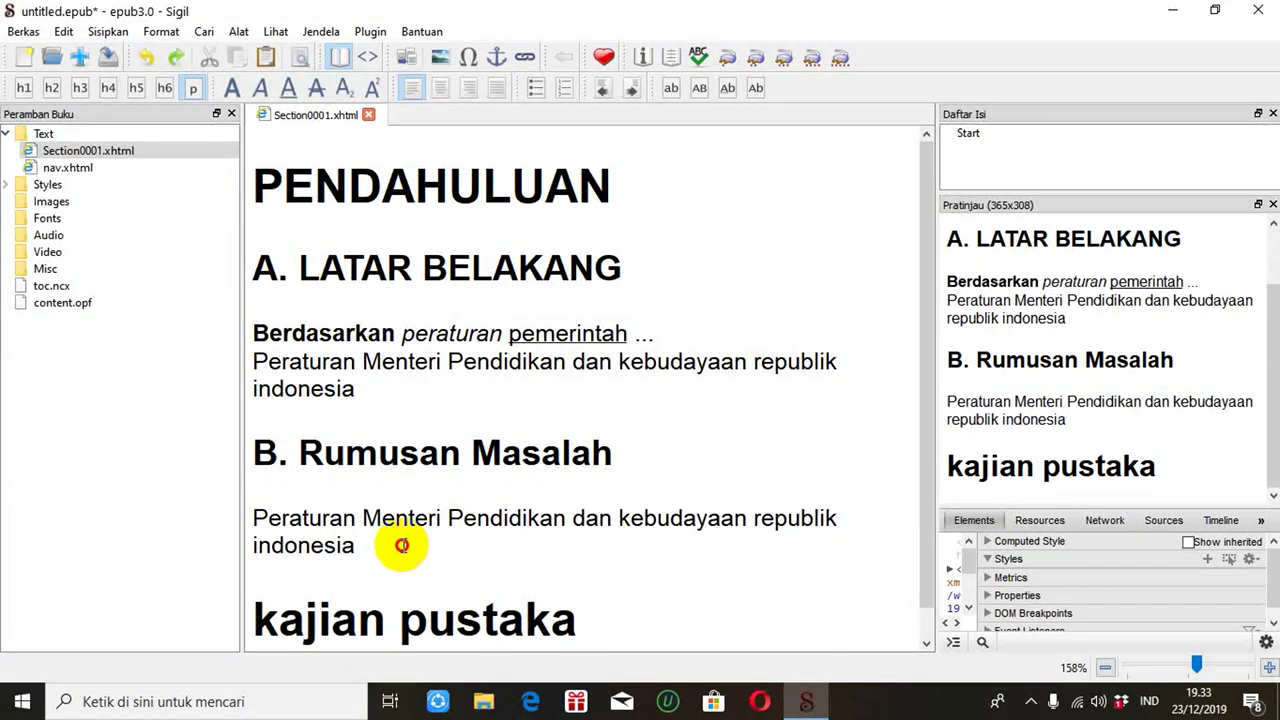